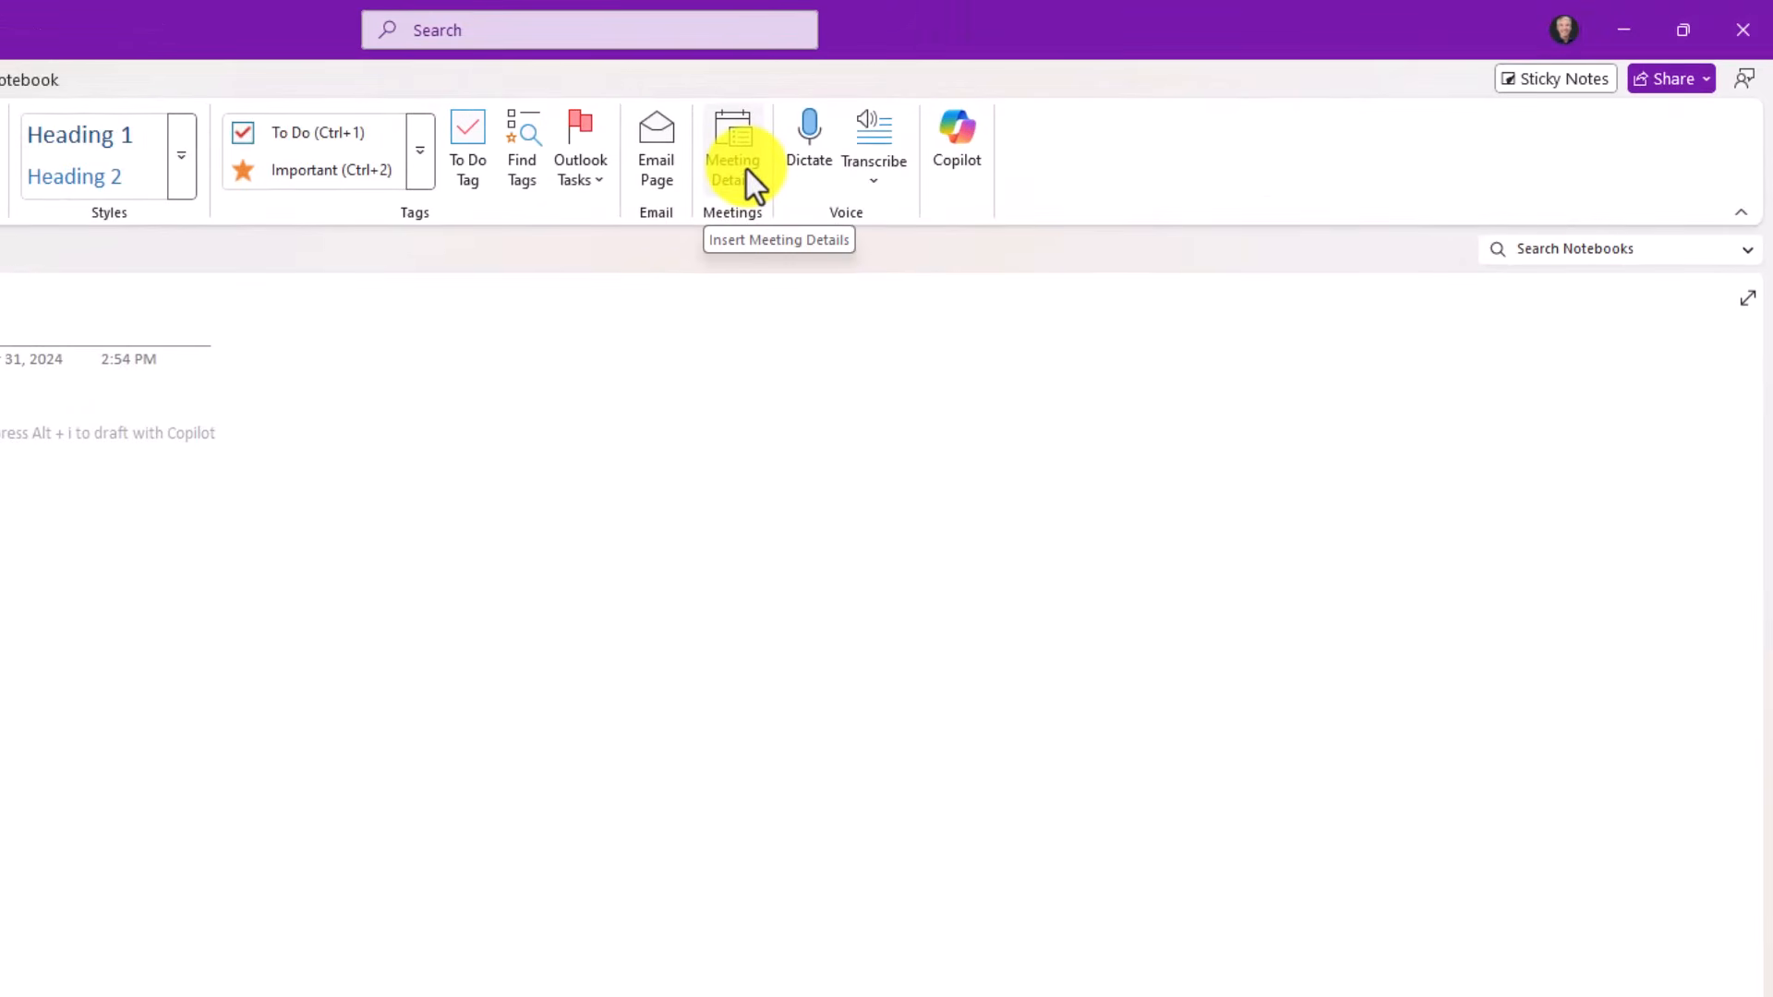
# Step: Insert the details of the December 31 TPS report status meeting into the page and look through its Loop Collaborative Notes
pyautogui.click(746, 169)
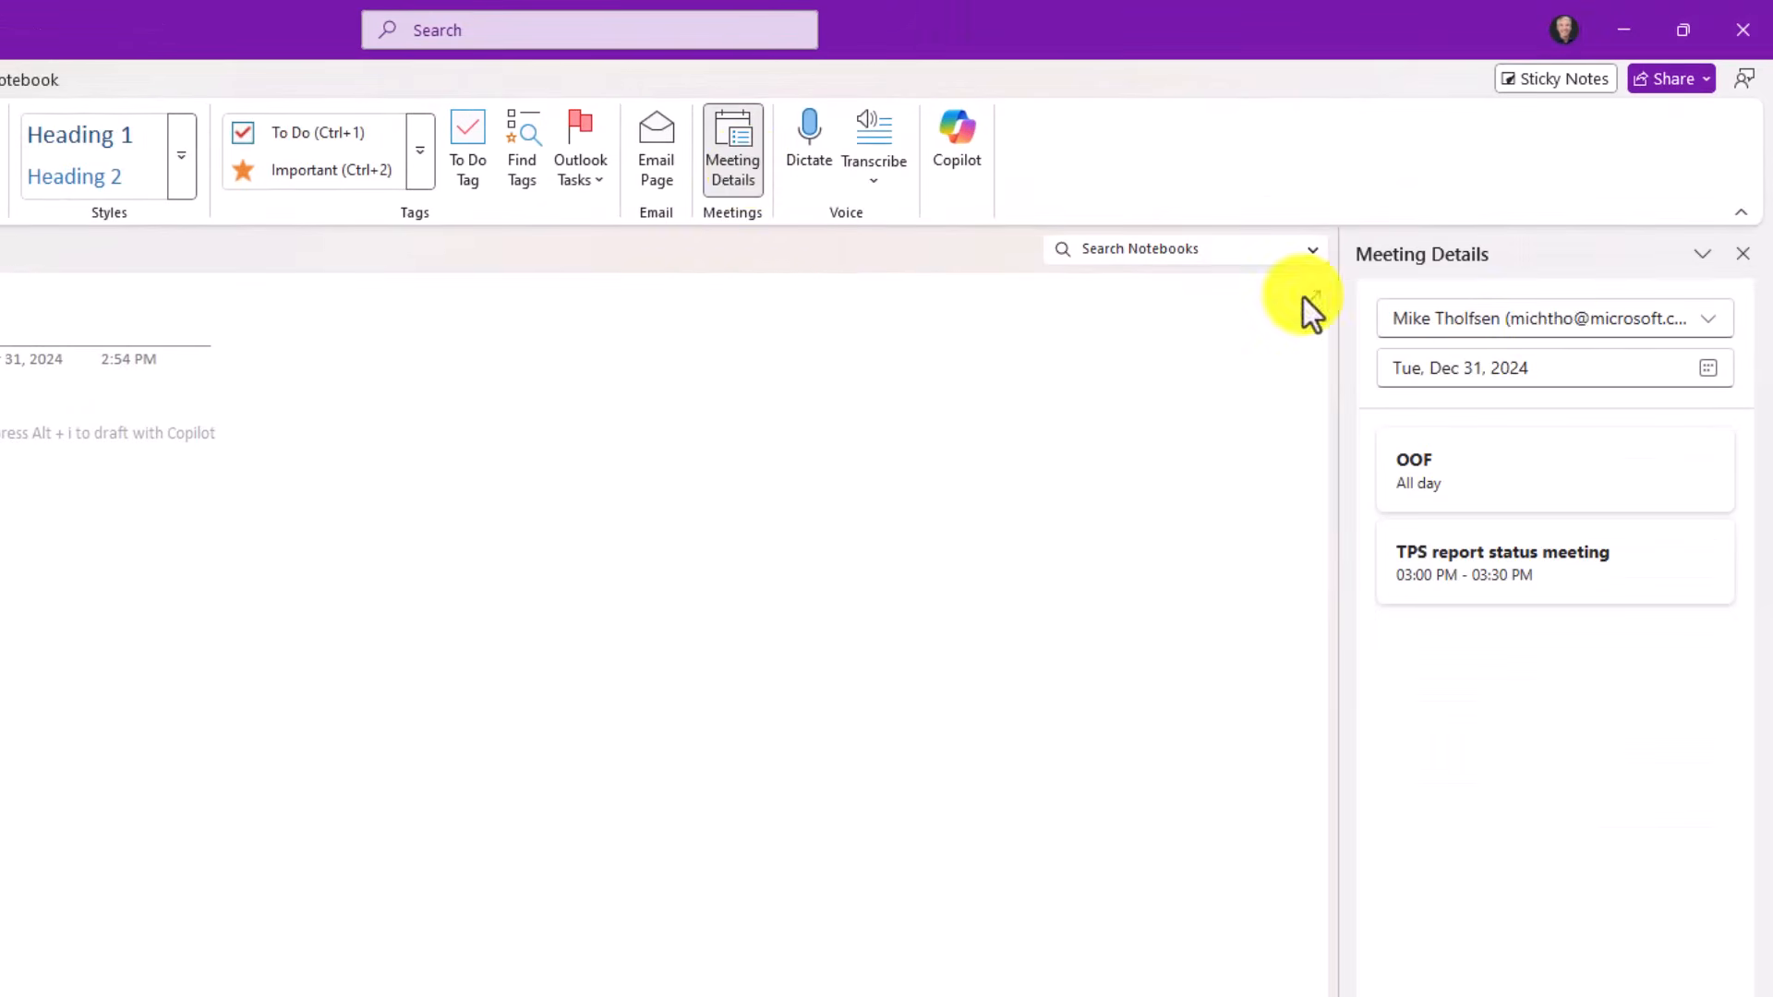
pyautogui.click(1707, 368)
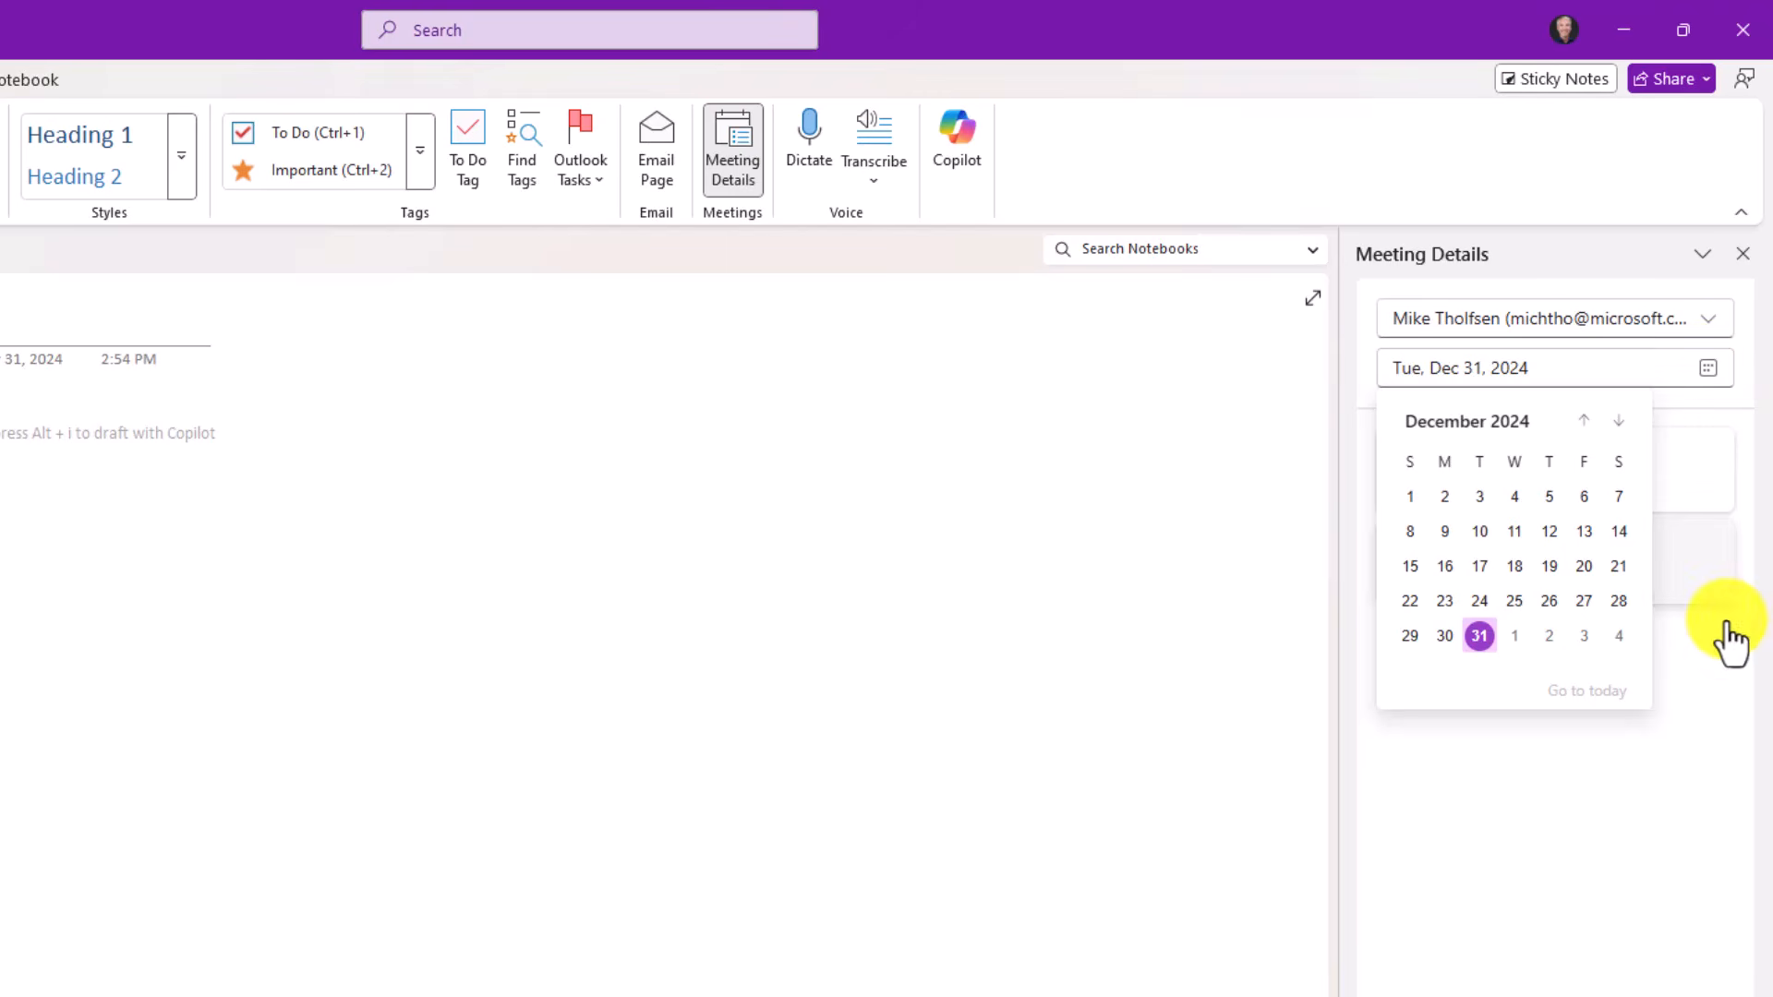
pyautogui.click(1668, 763)
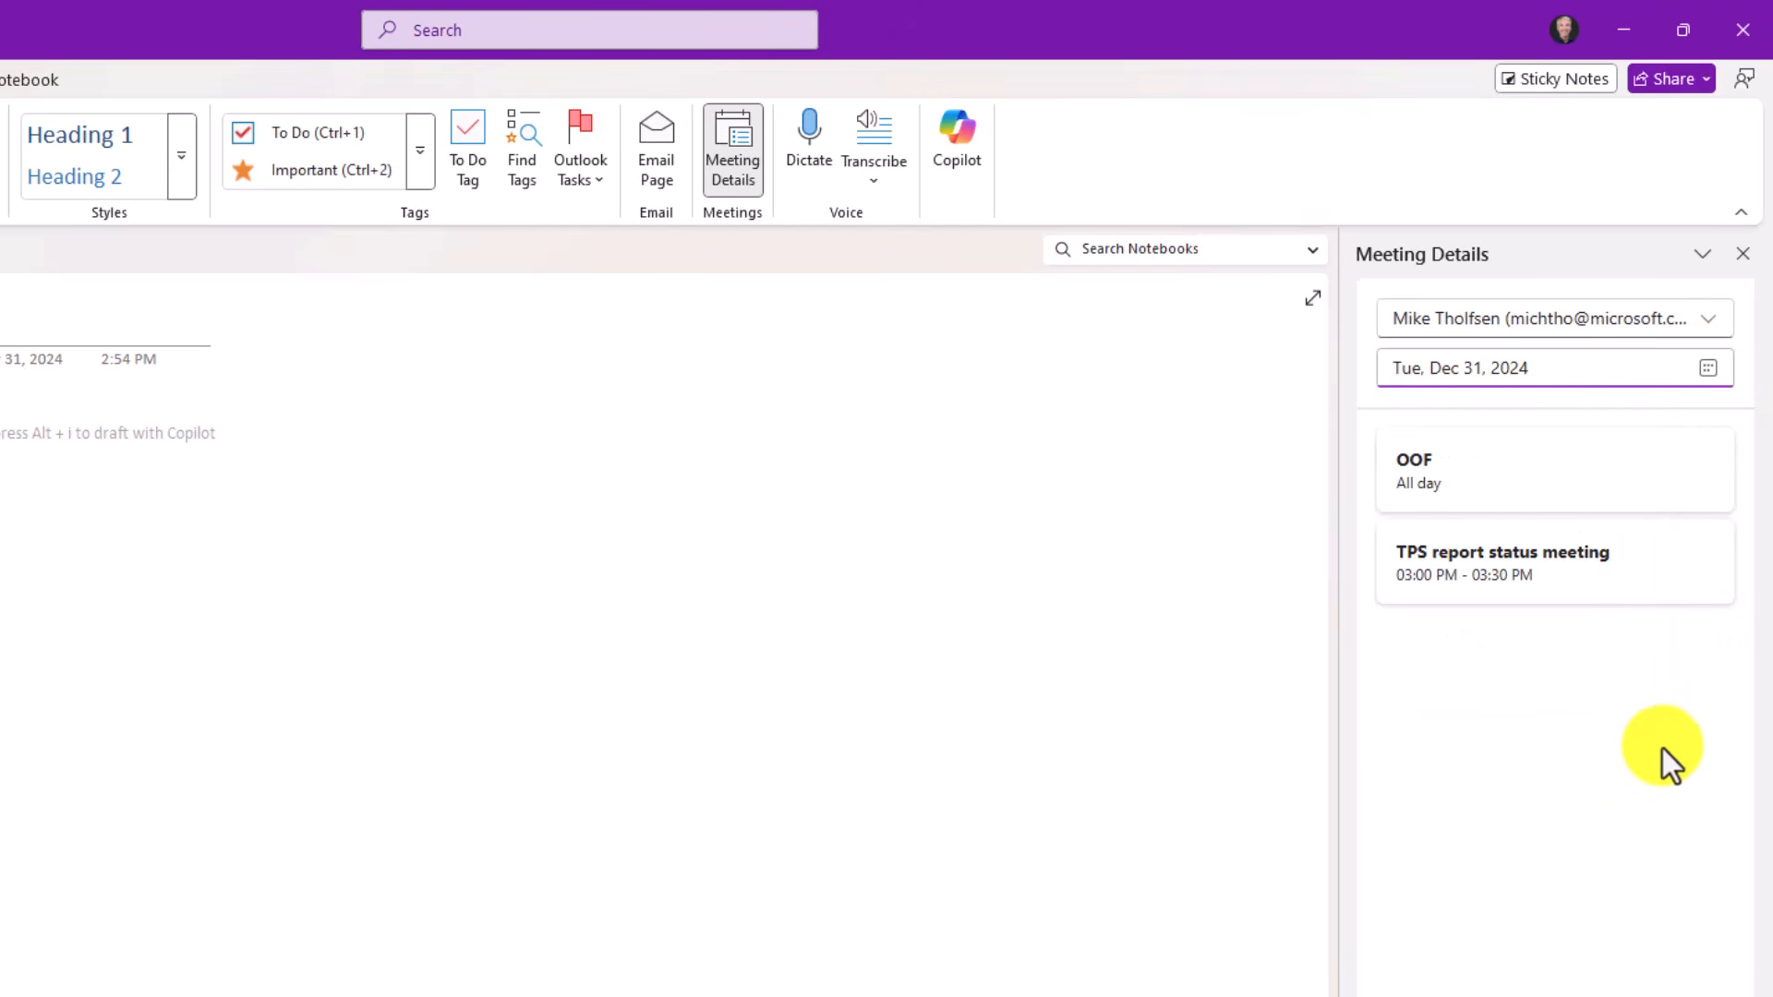
pyautogui.click(1573, 573)
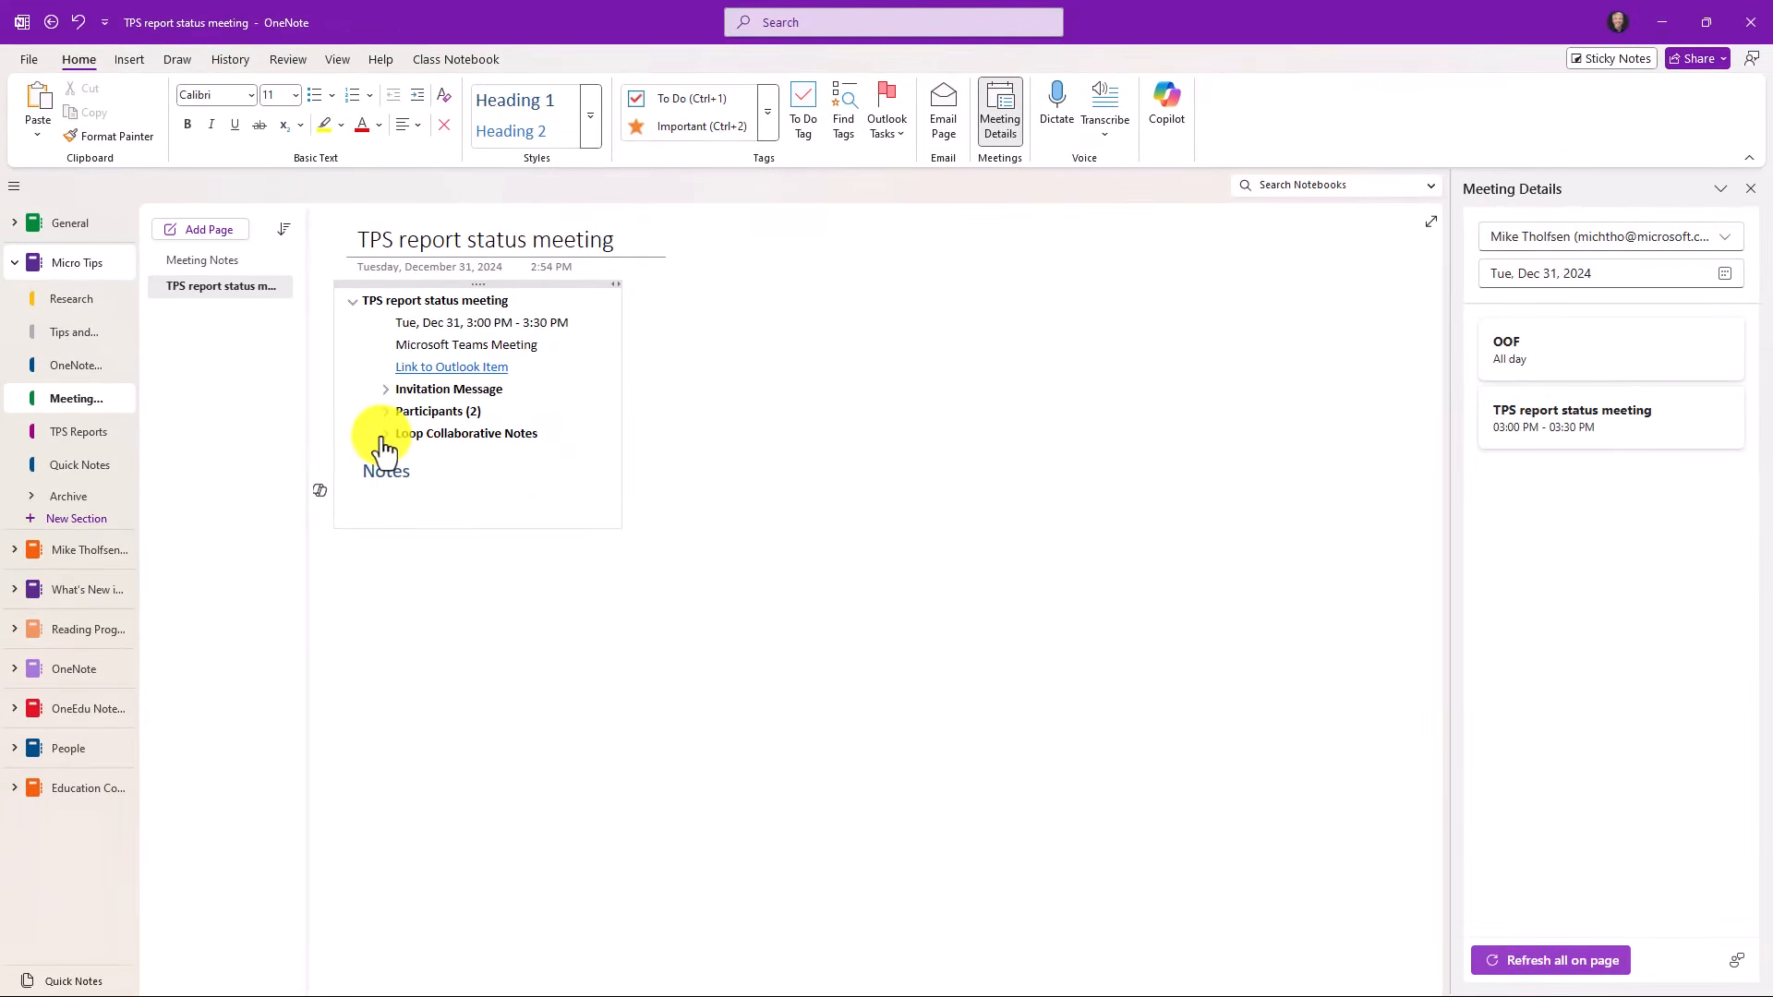
pyautogui.click(383, 440)
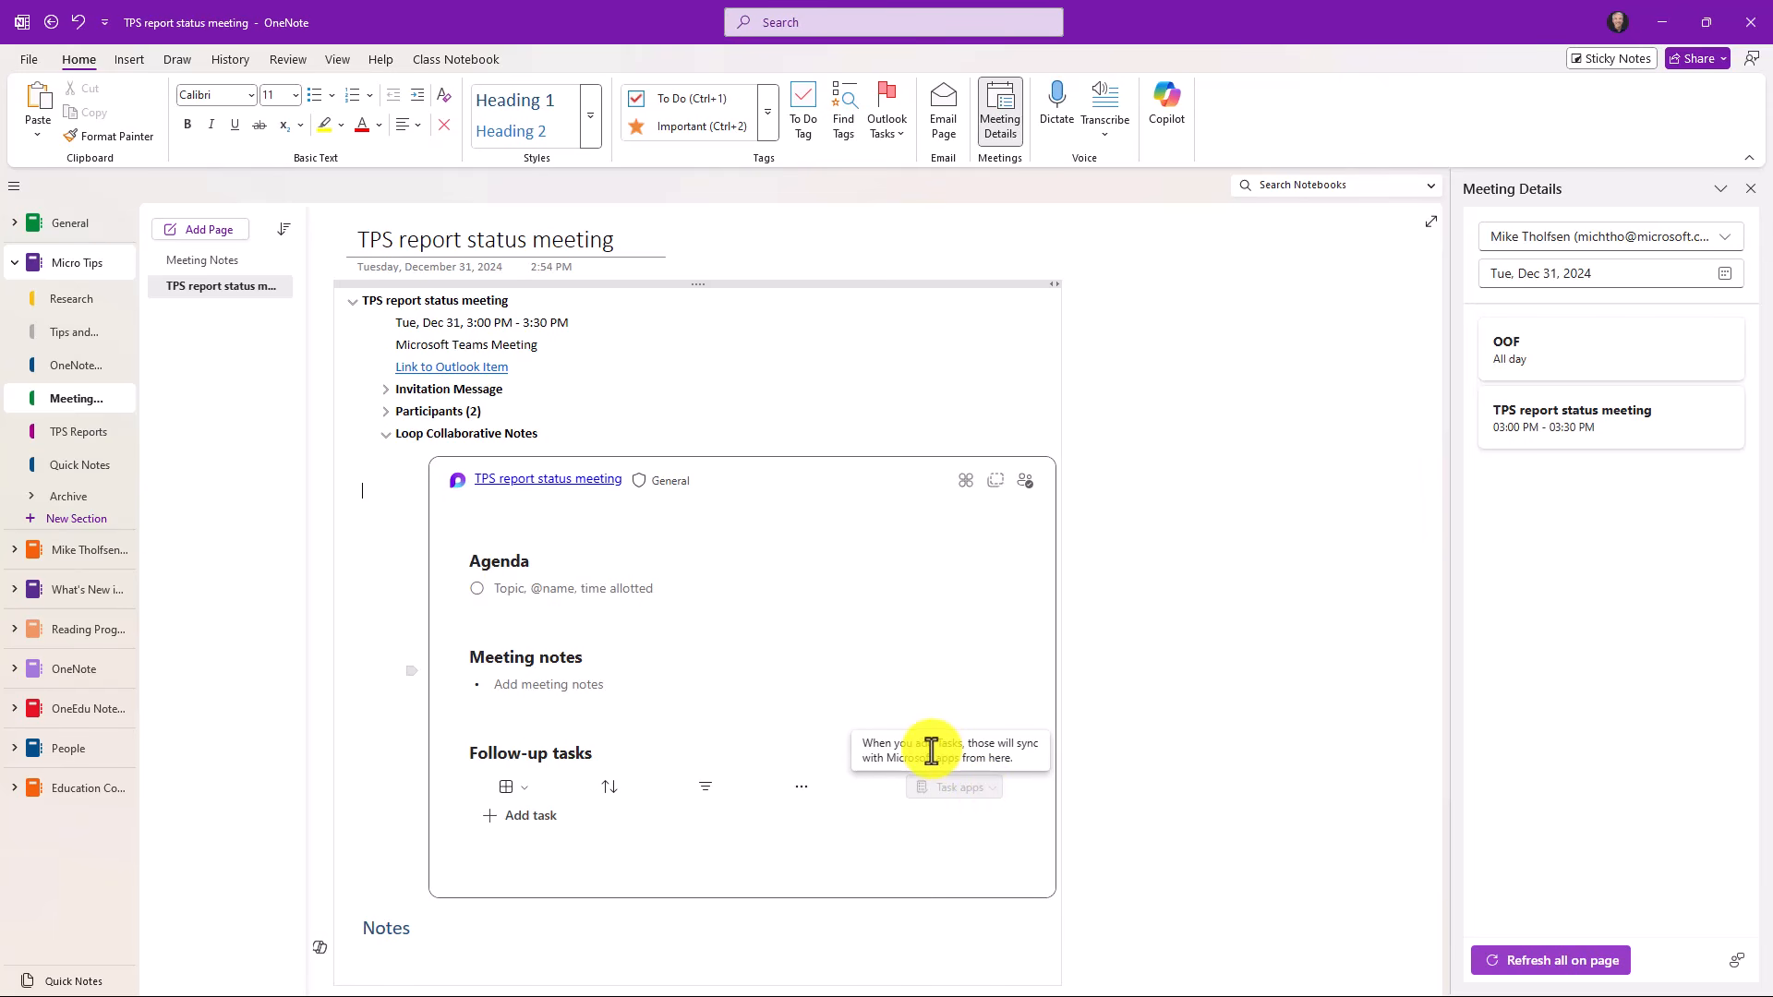
pyautogui.click(384, 434)
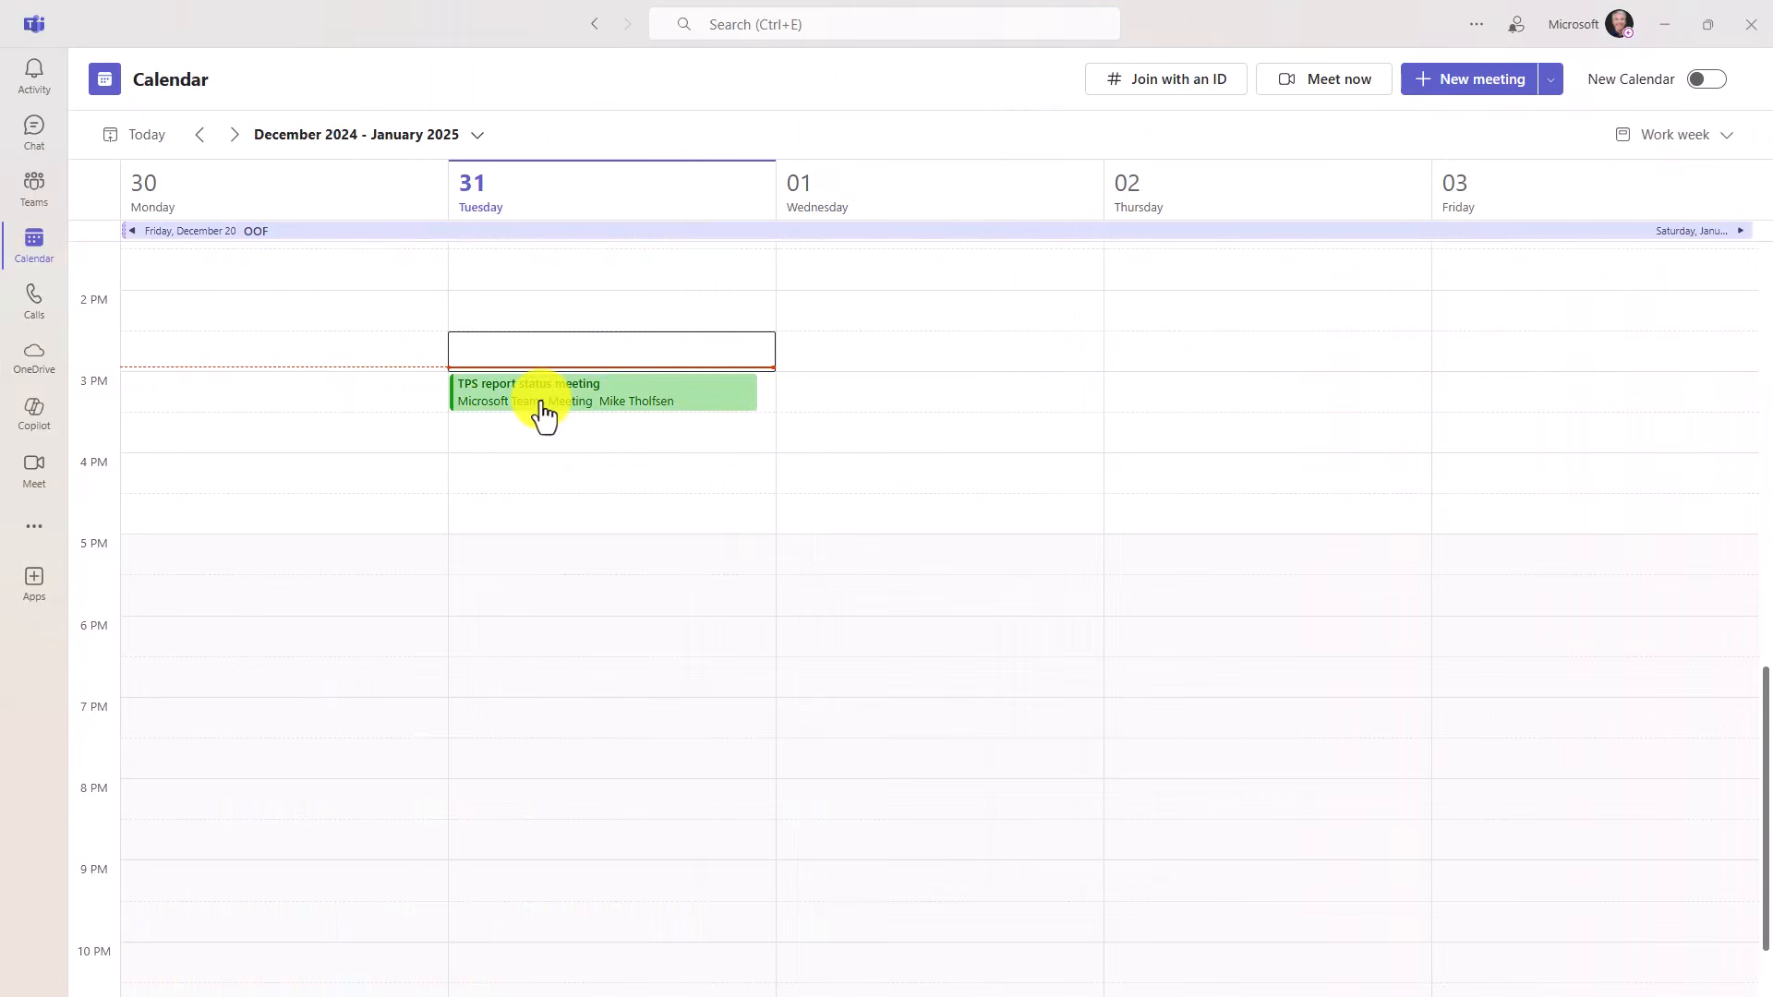
# Step: In the Teams calendar, open the TPS report status meeting on Tuesday the 31st and join it with computer audio
pyautogui.doubleClick(542, 416)
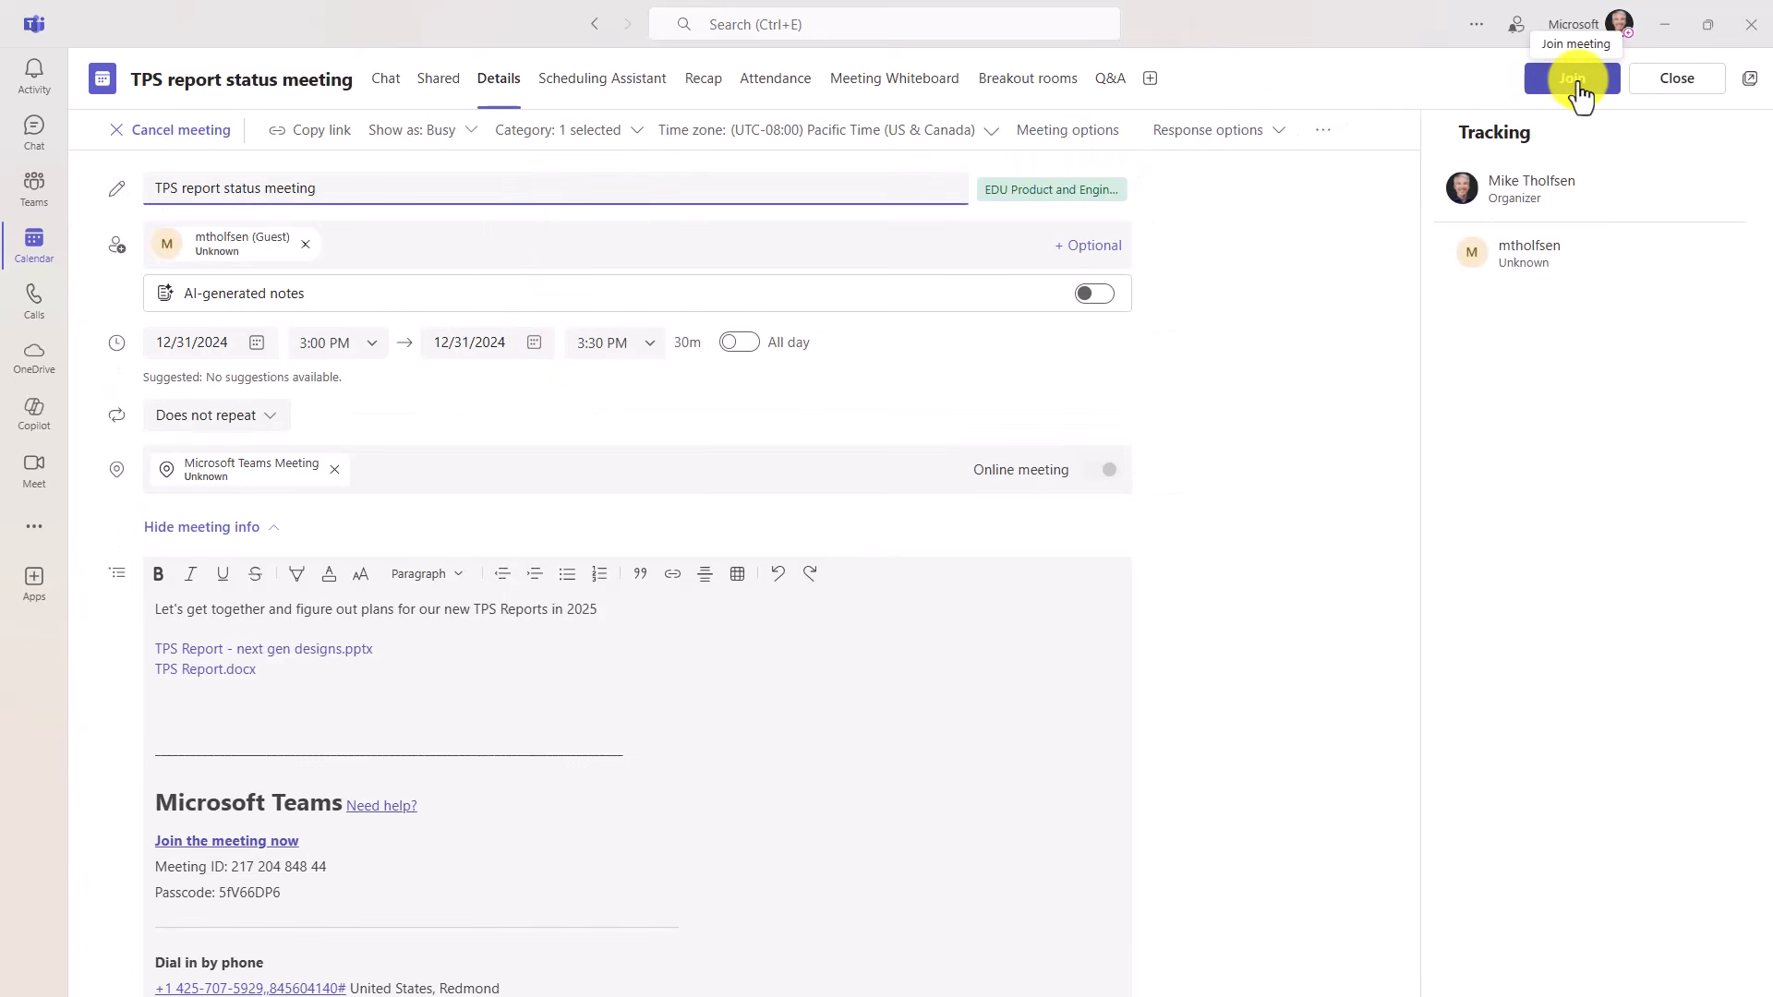
pyautogui.click(1580, 93)
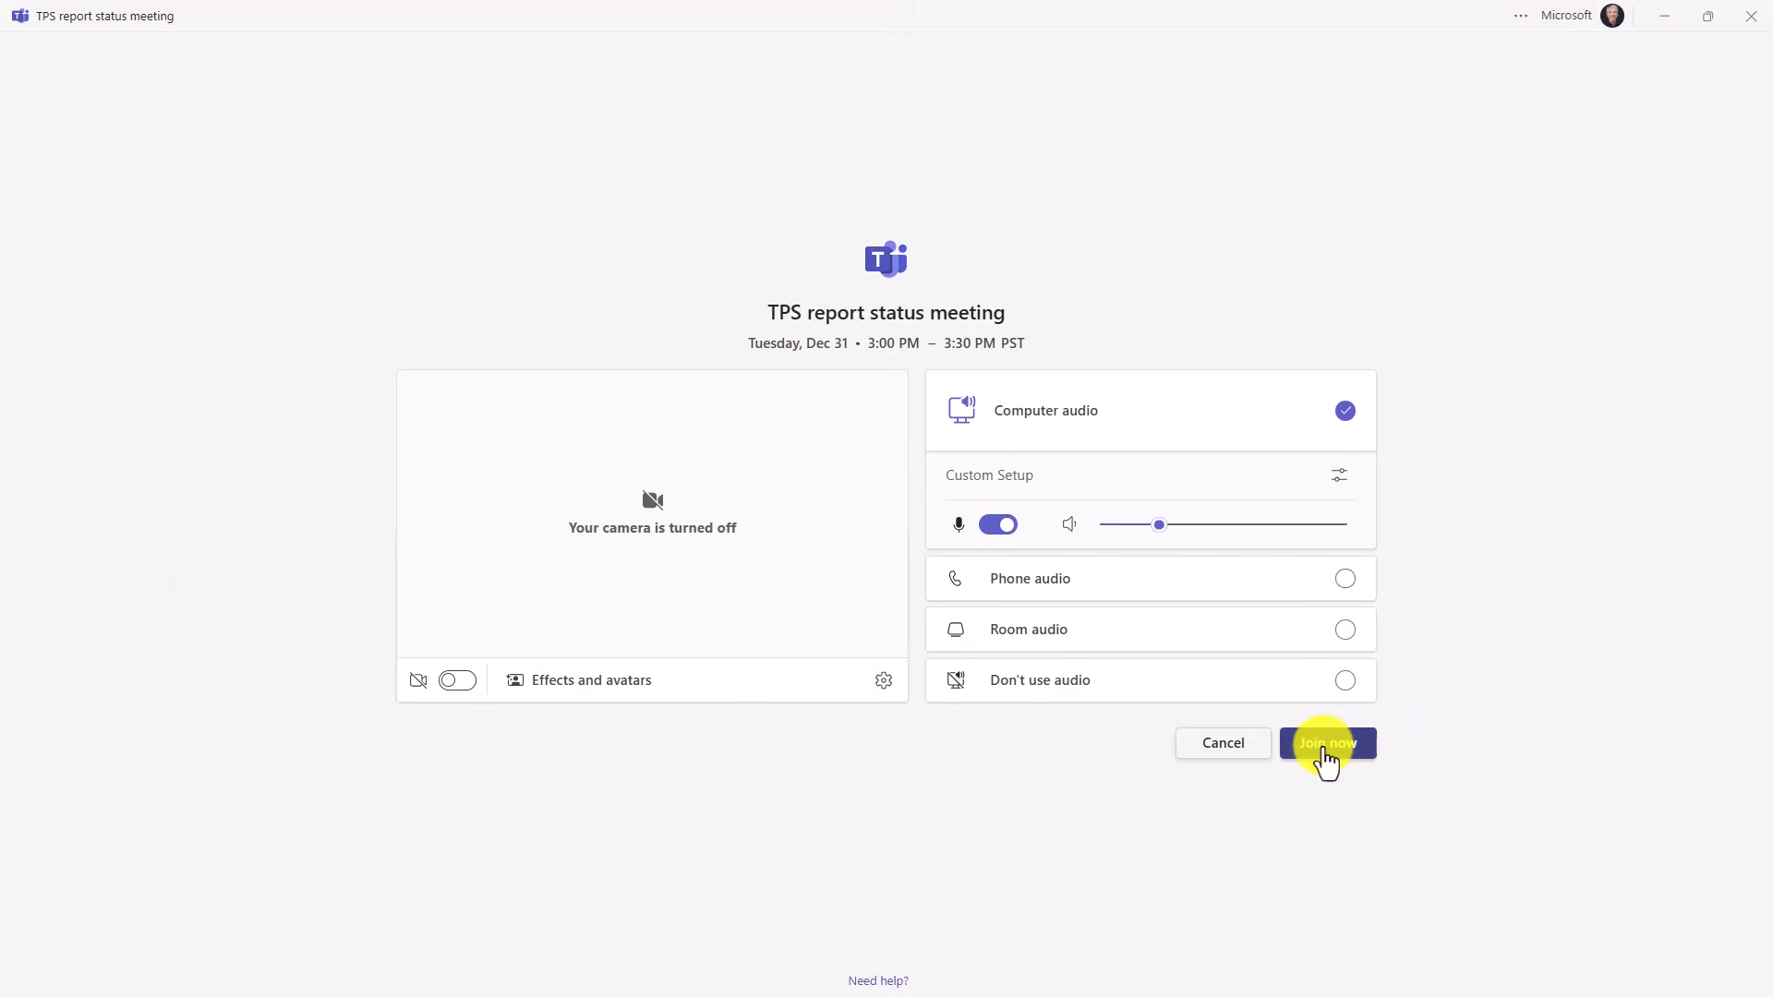
pyautogui.click(1324, 748)
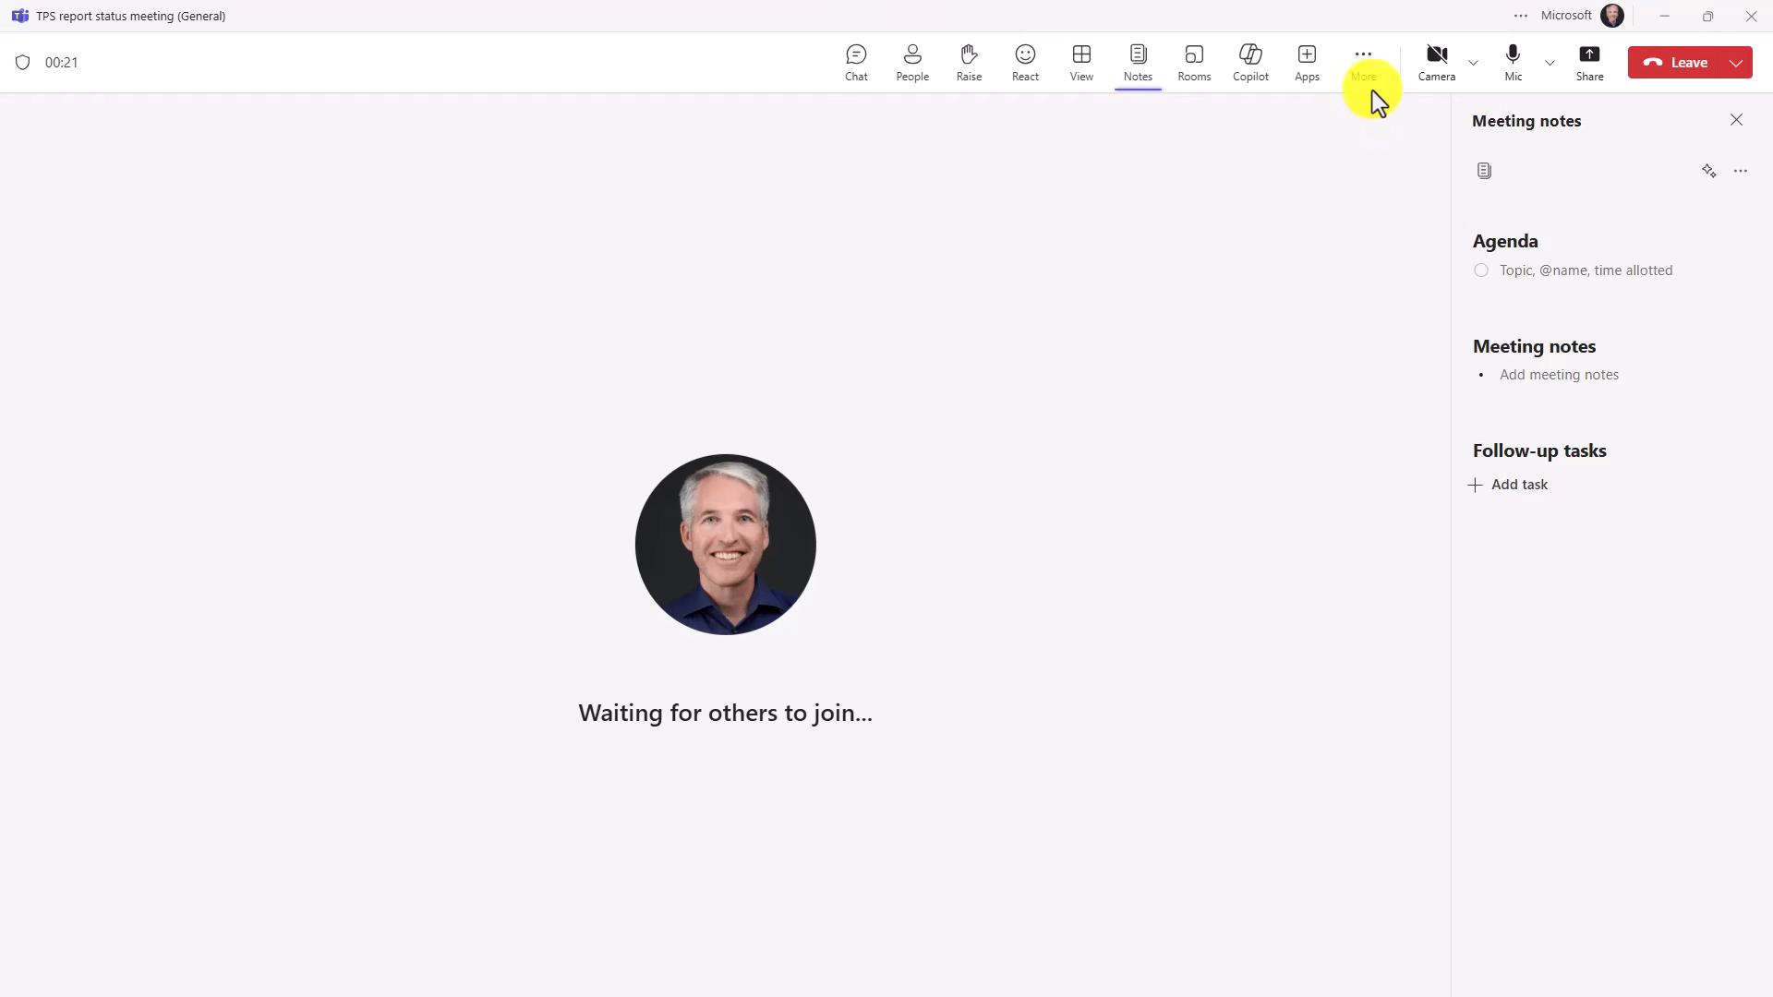
# Step: Start recording the meeting with English (US) as the spoken language and dismiss the transcription notice
pyautogui.click(1360, 63)
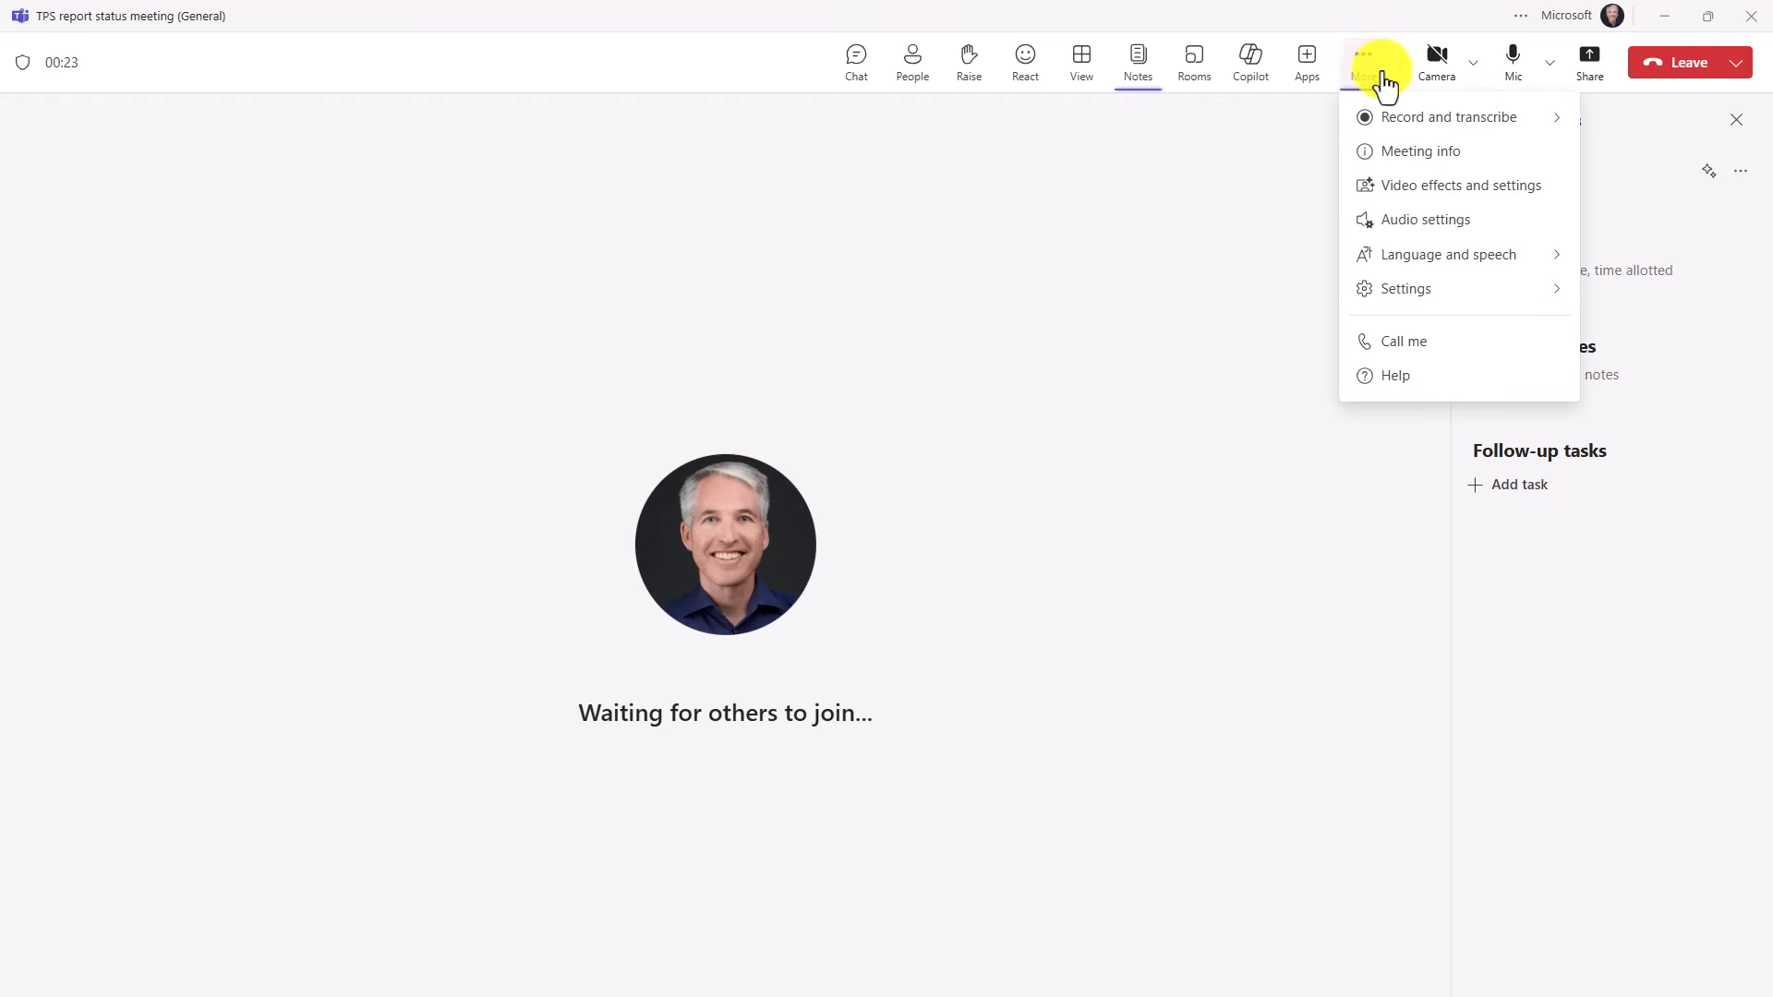
pyautogui.moveTo(1479, 129)
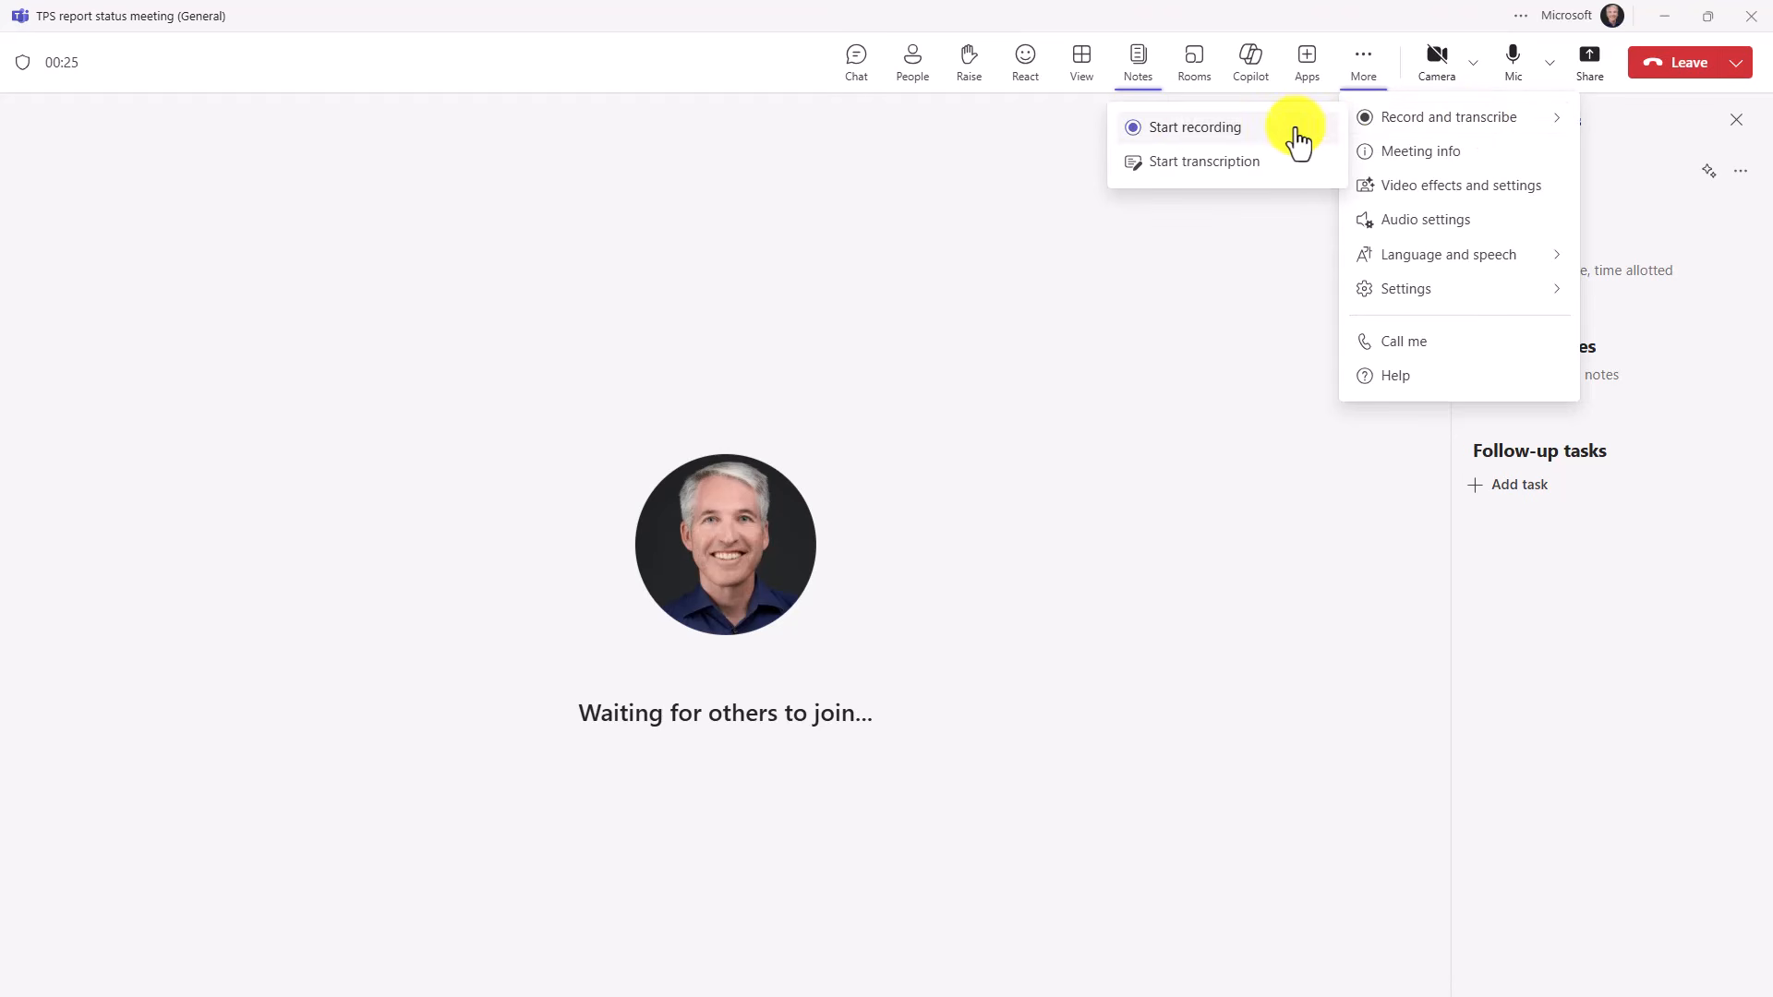
pyautogui.click(1197, 128)
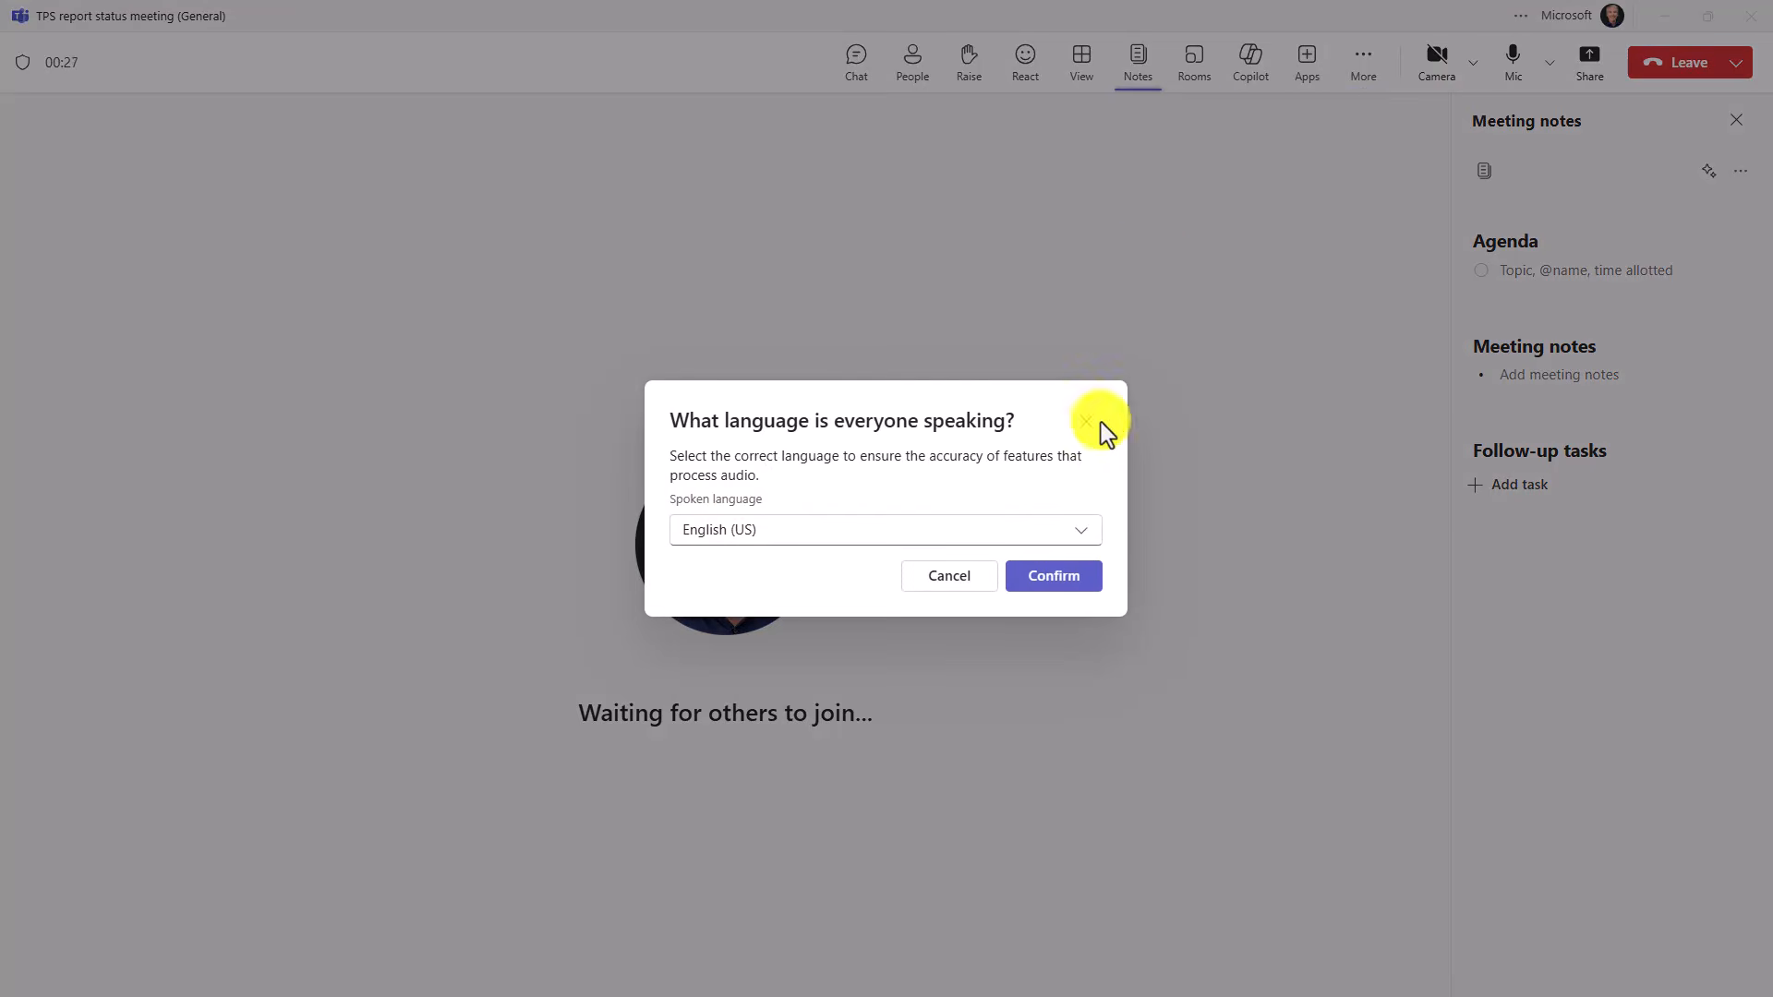
pyautogui.click(1053, 582)
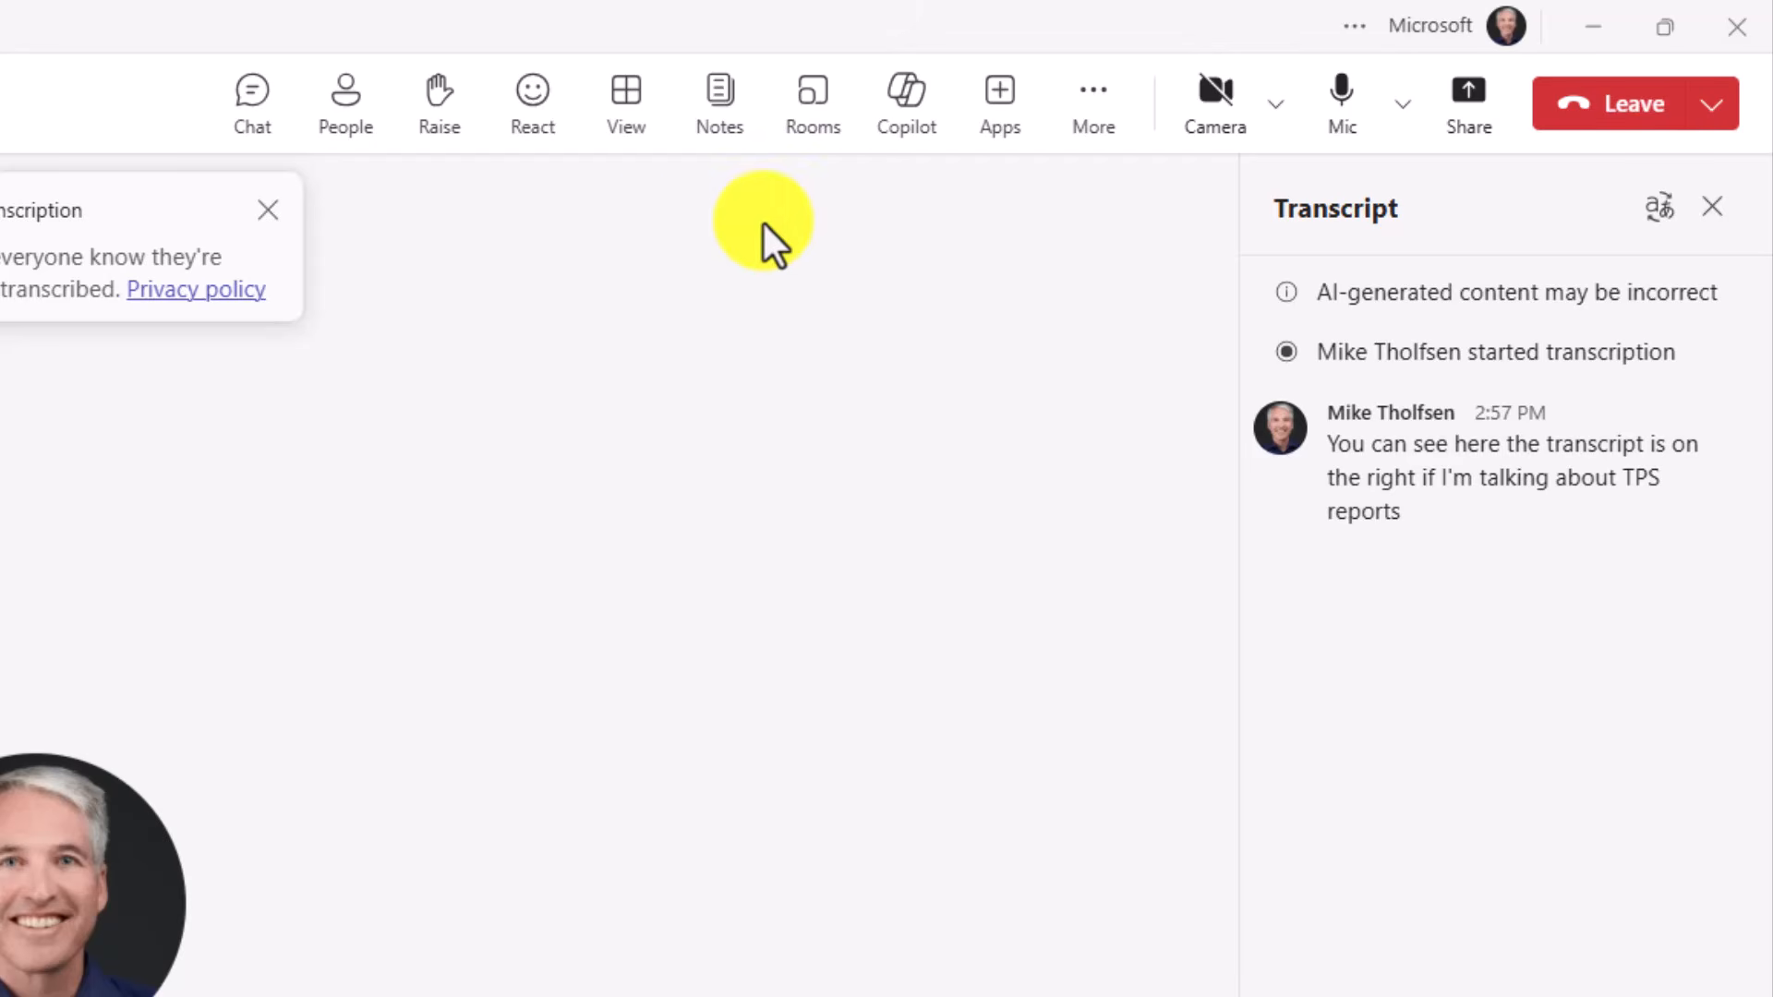
pyautogui.click(266, 210)
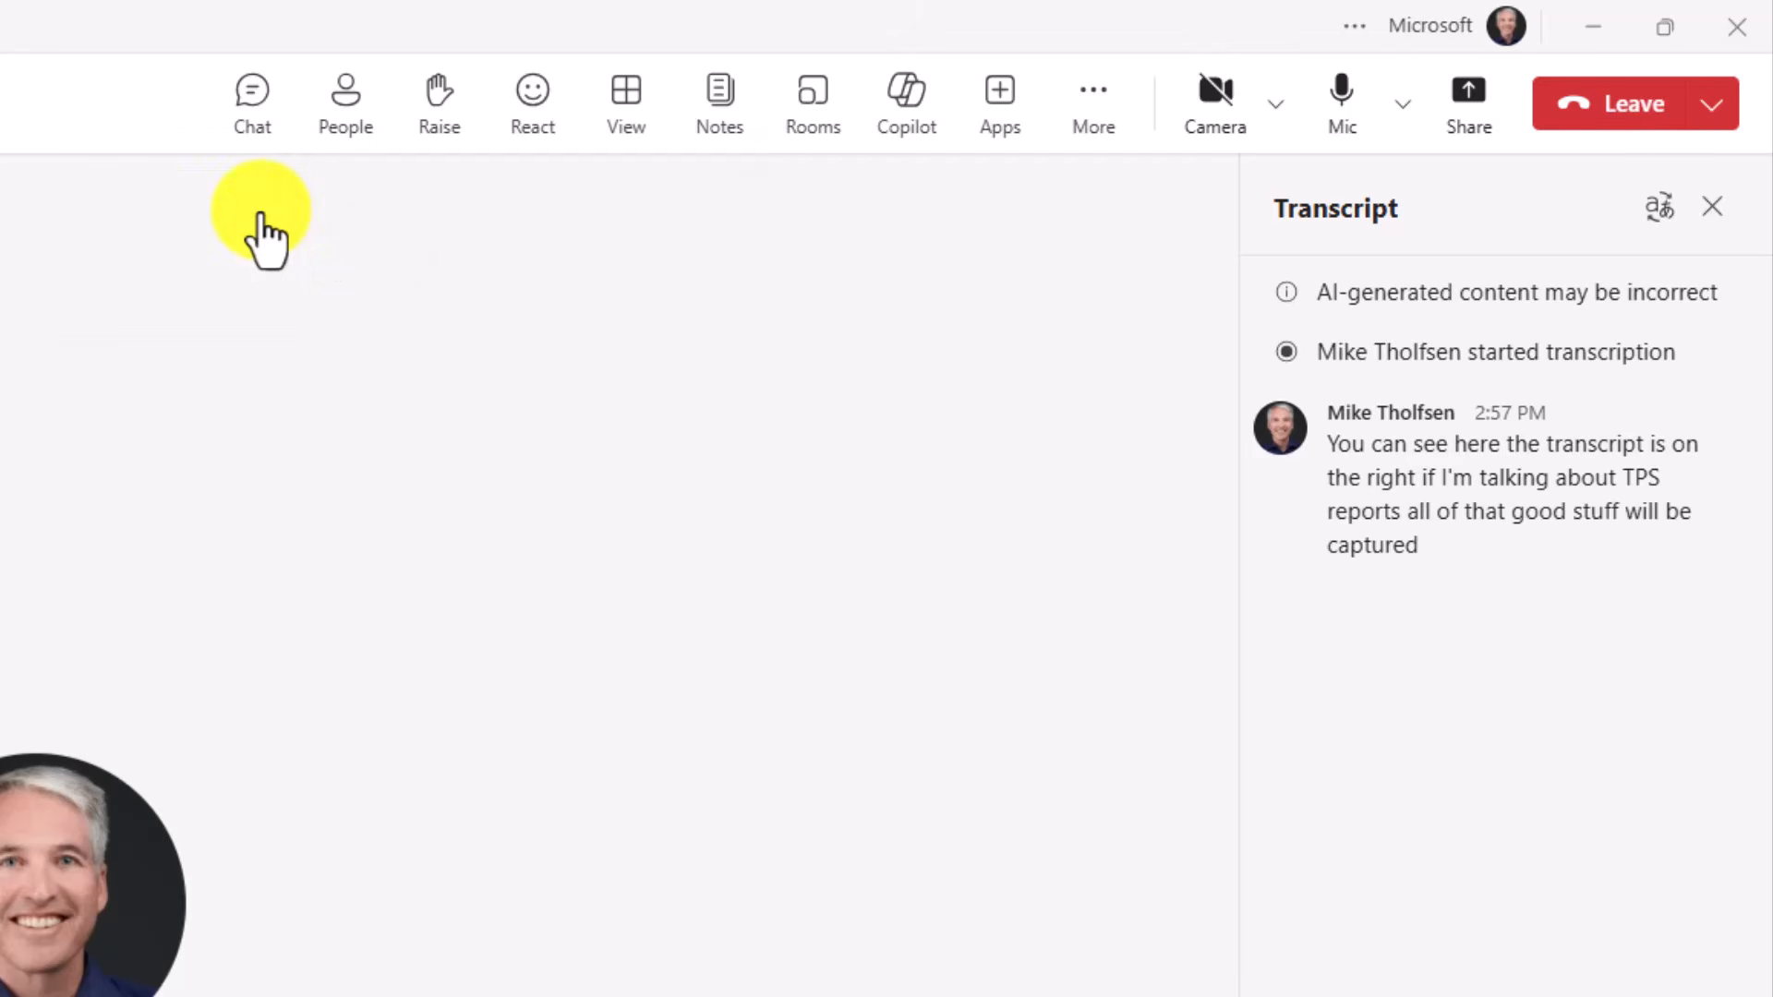
# Step: Add "TPS report offsite", "TPS report redesign" and "TPS report status updates" as agenda items in the meeting notes
pyautogui.click(723, 103)
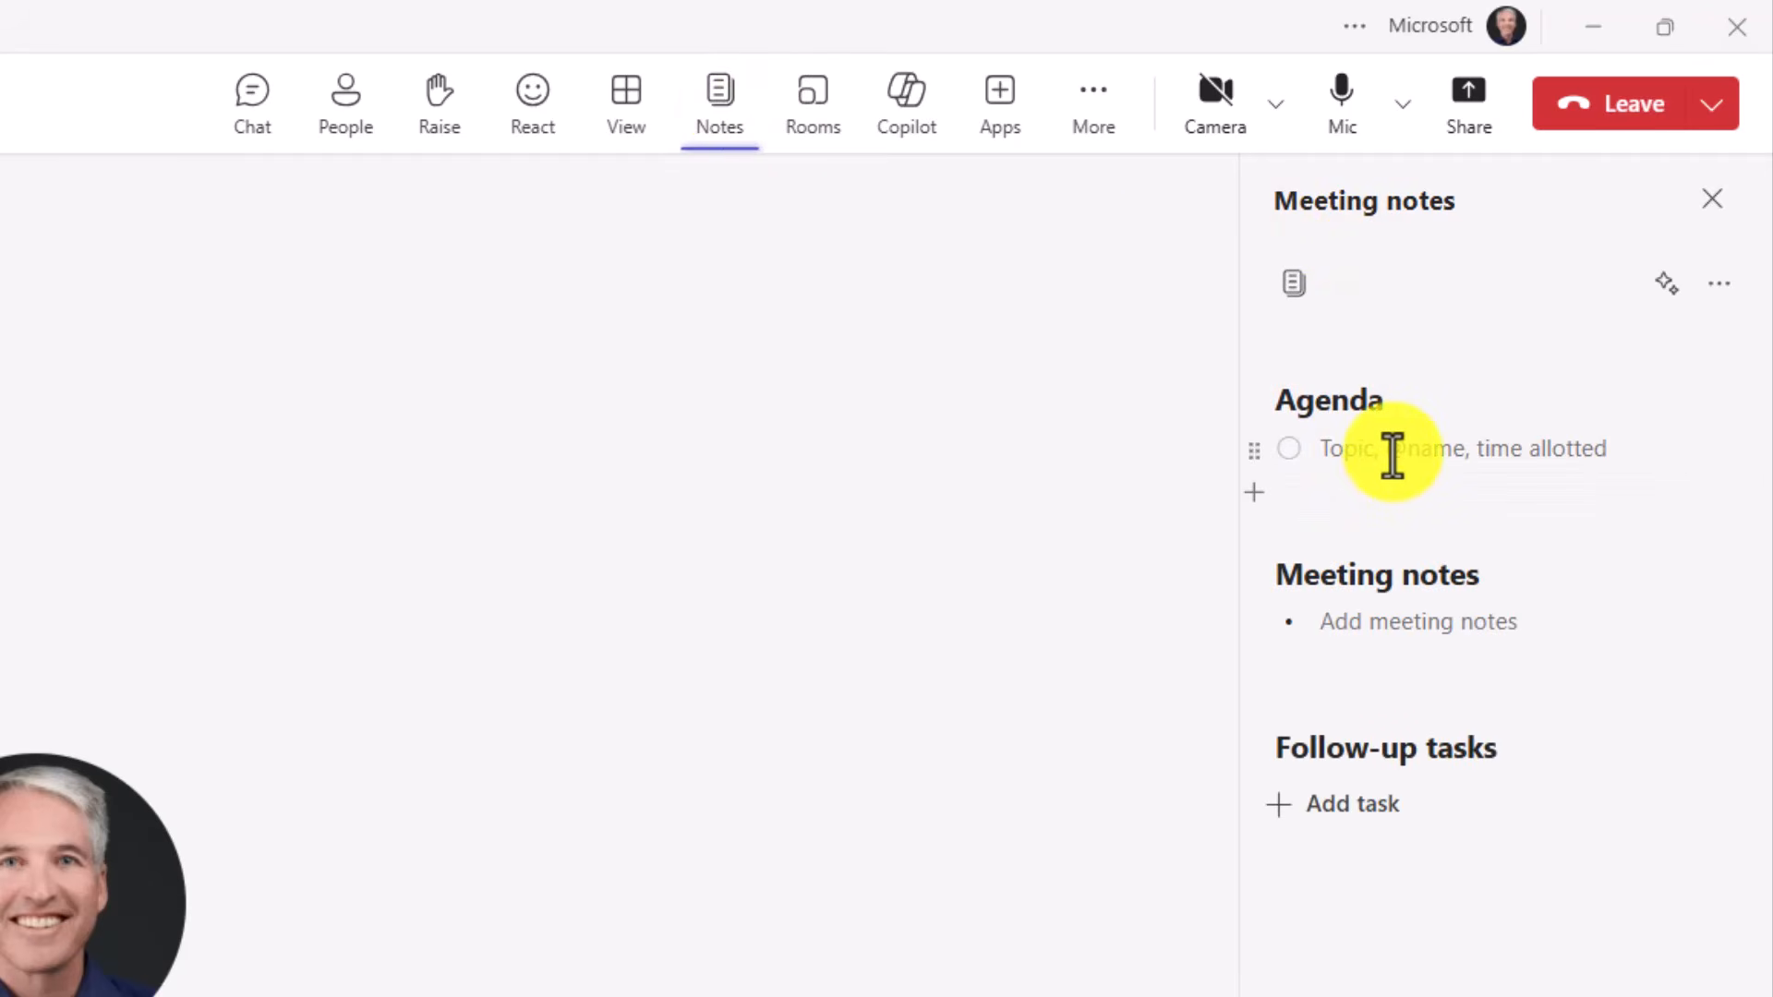
pyautogui.click(1394, 450)
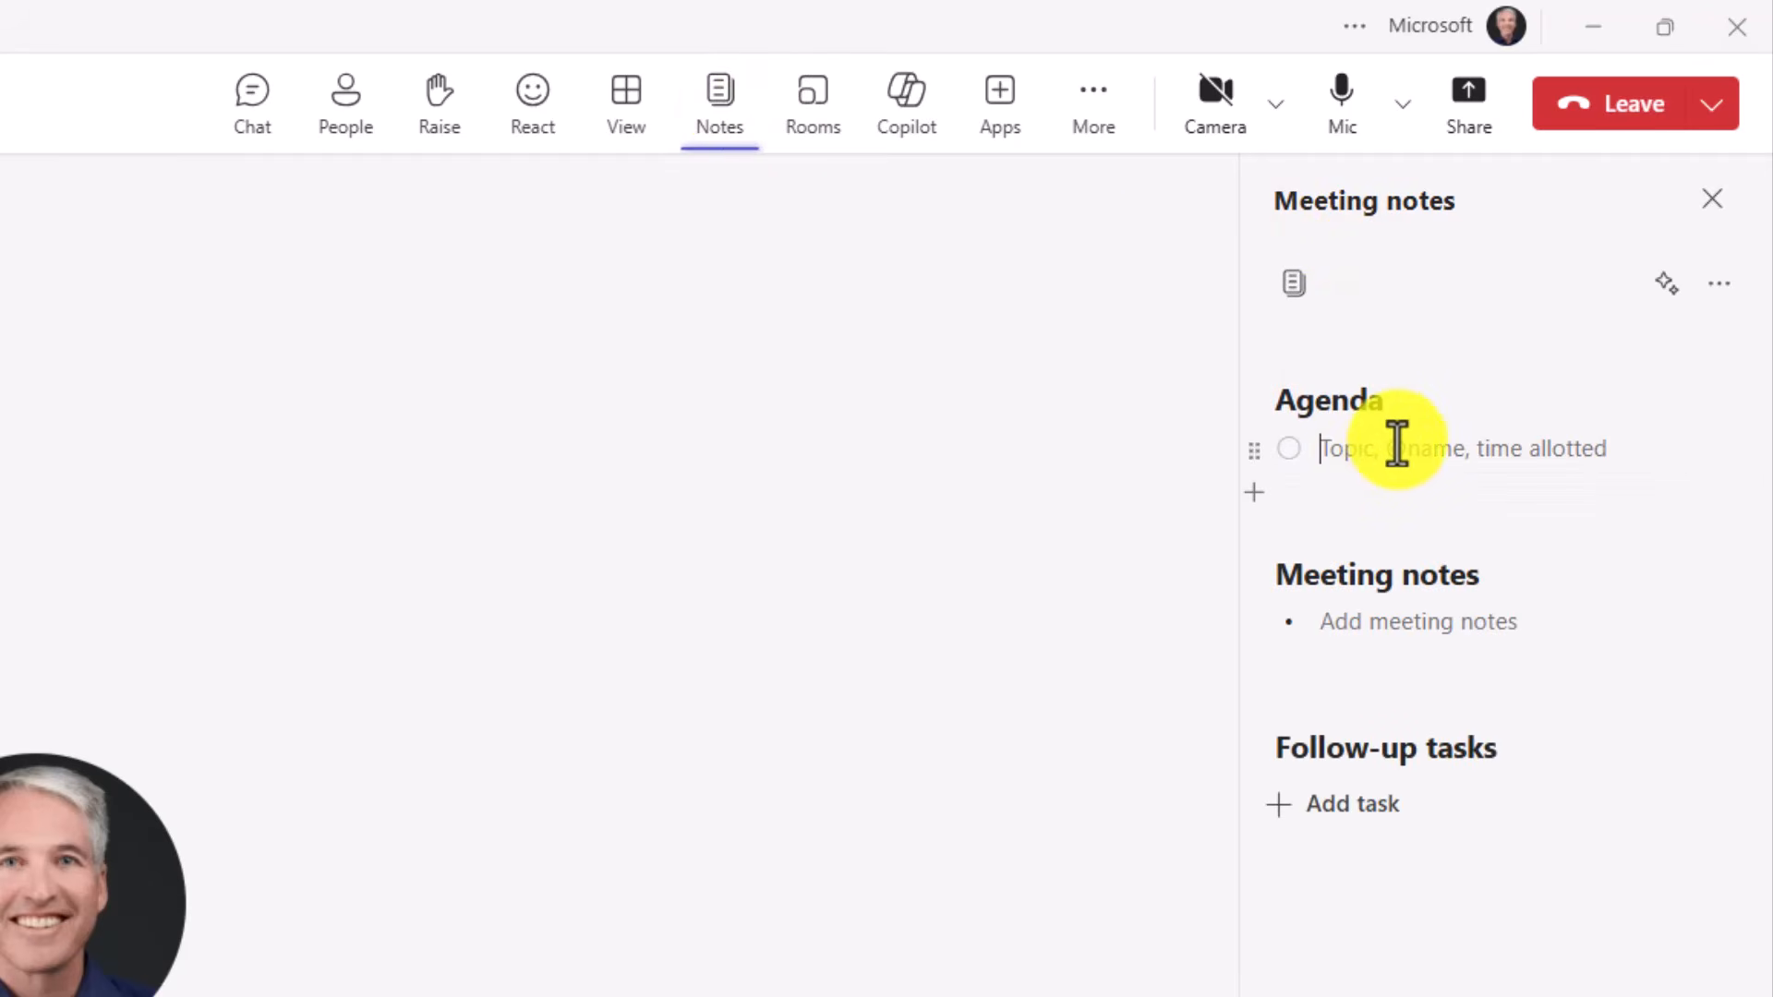
pyautogui.write('TPS report offsite TPS report redesign TPS report status updates')
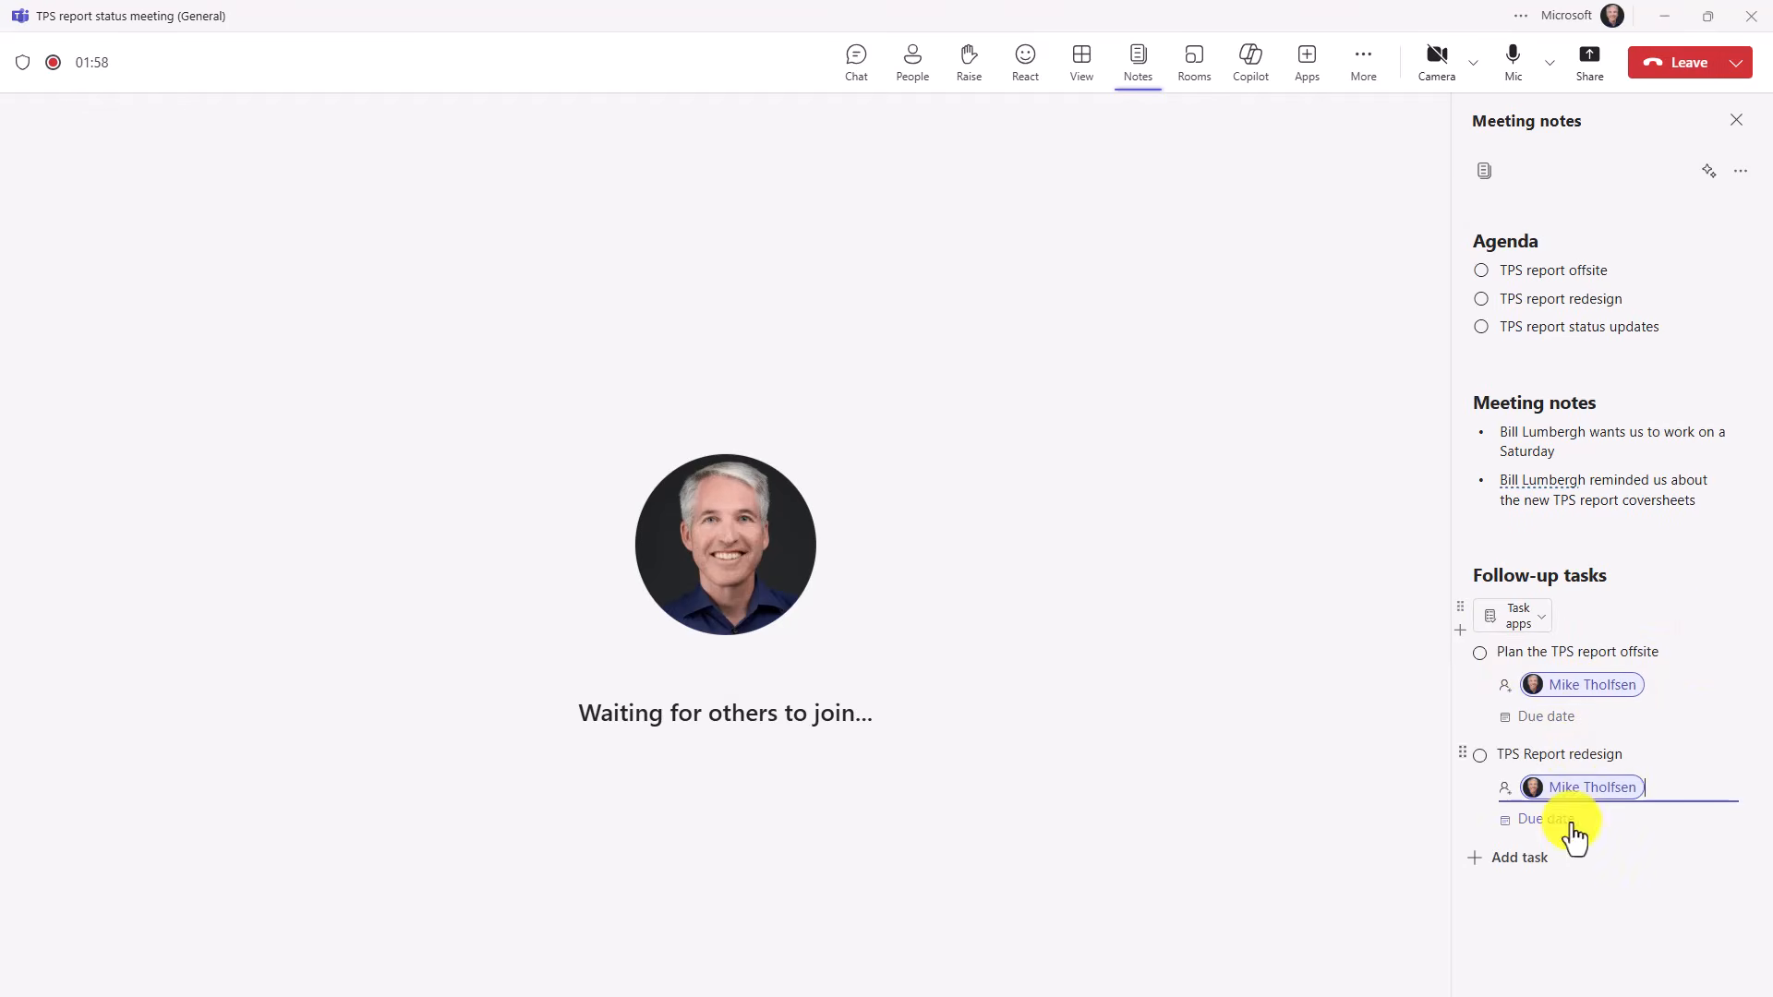
pyautogui.click(1714, 716)
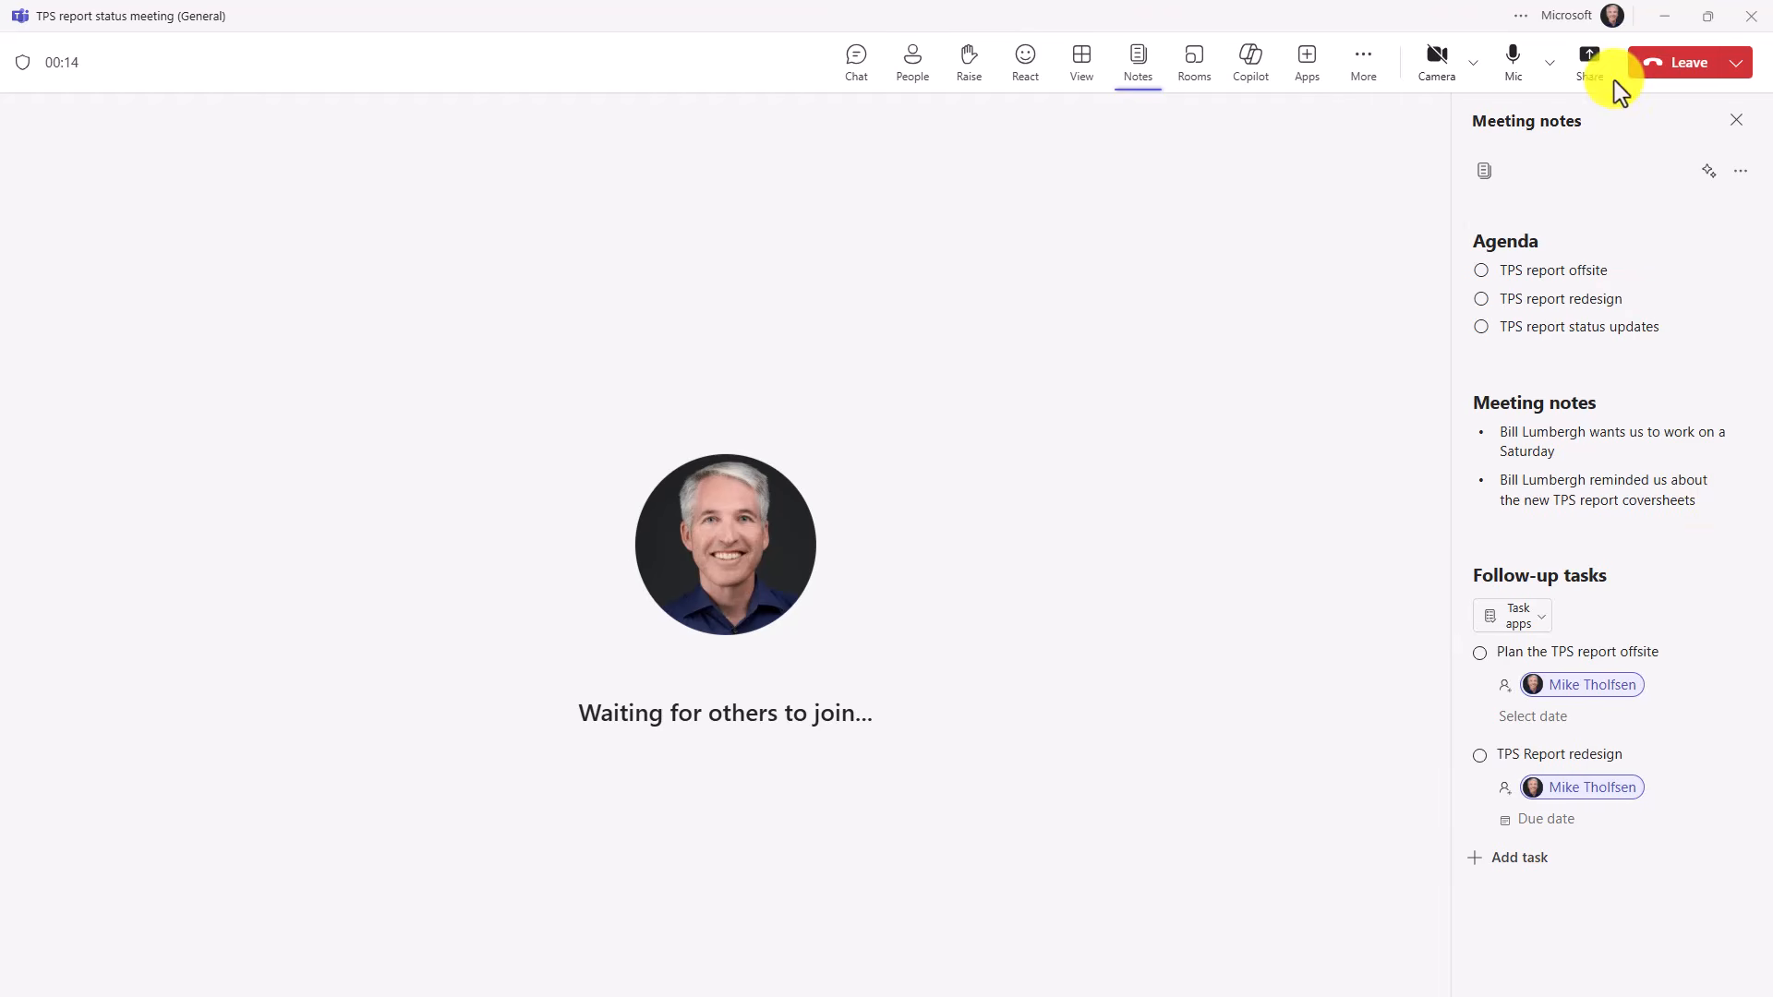
# Step: End the TPS report status meeting for all participants
pyautogui.click(1737, 63)
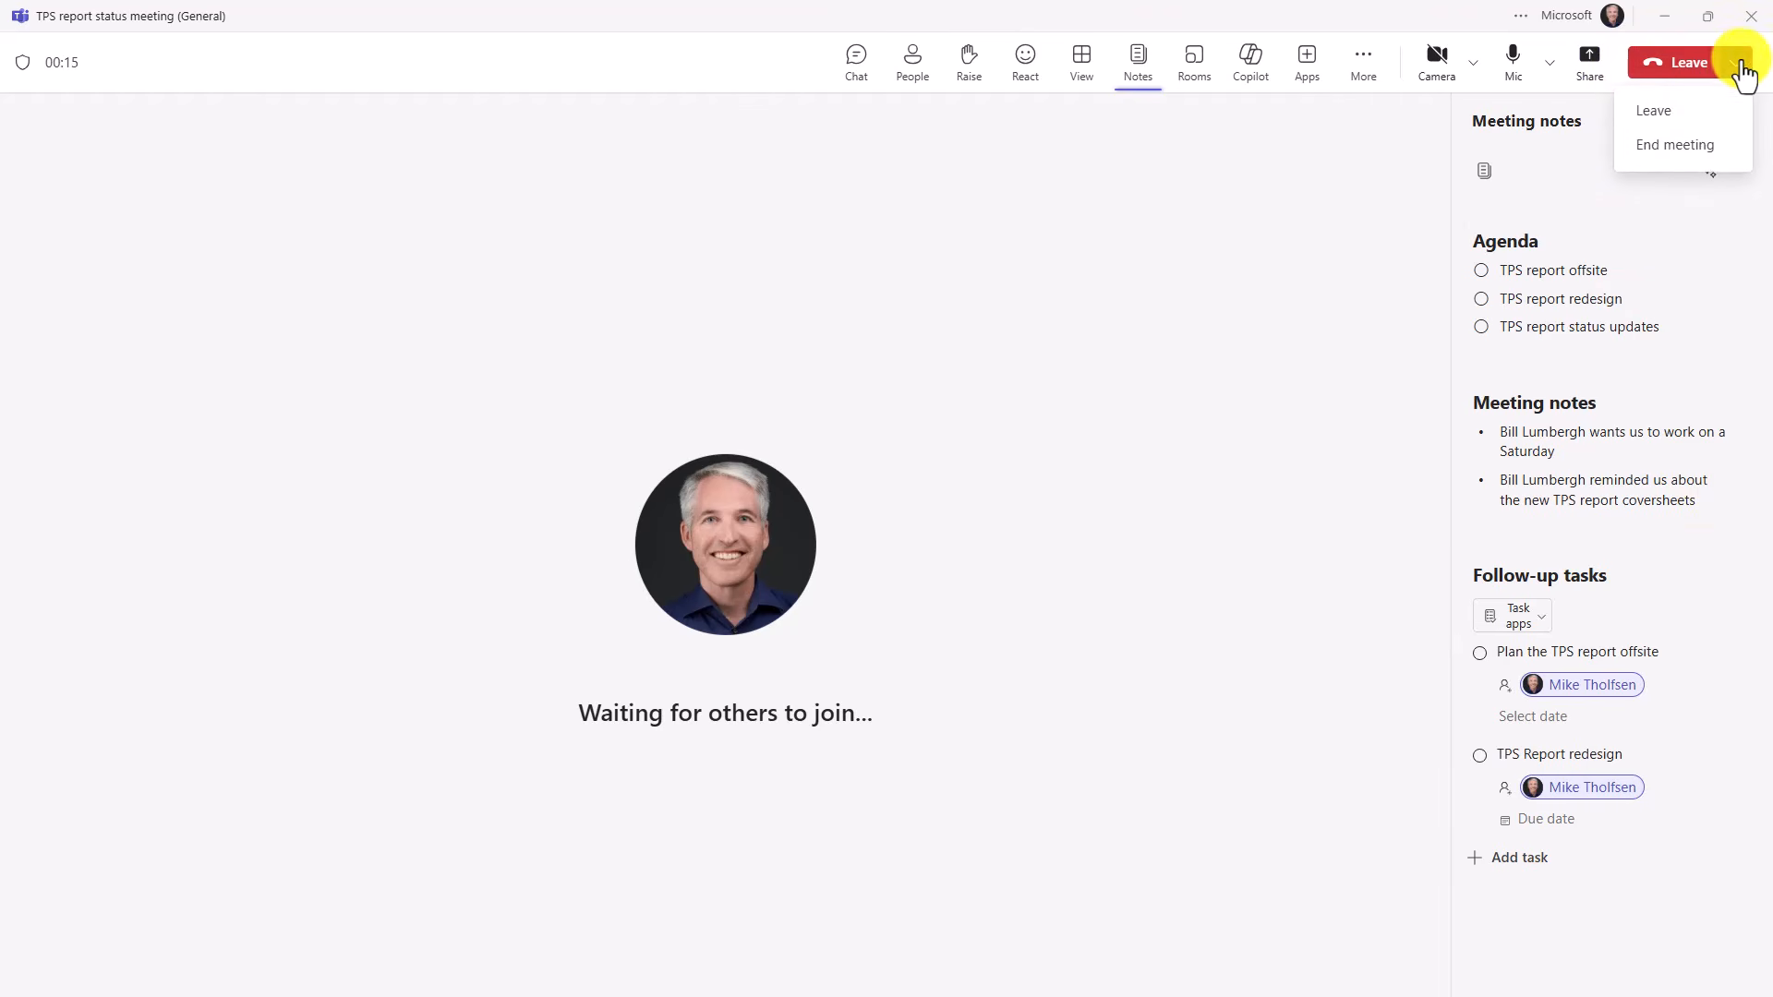
pyautogui.click(1668, 147)
pyautogui.click(1010, 535)
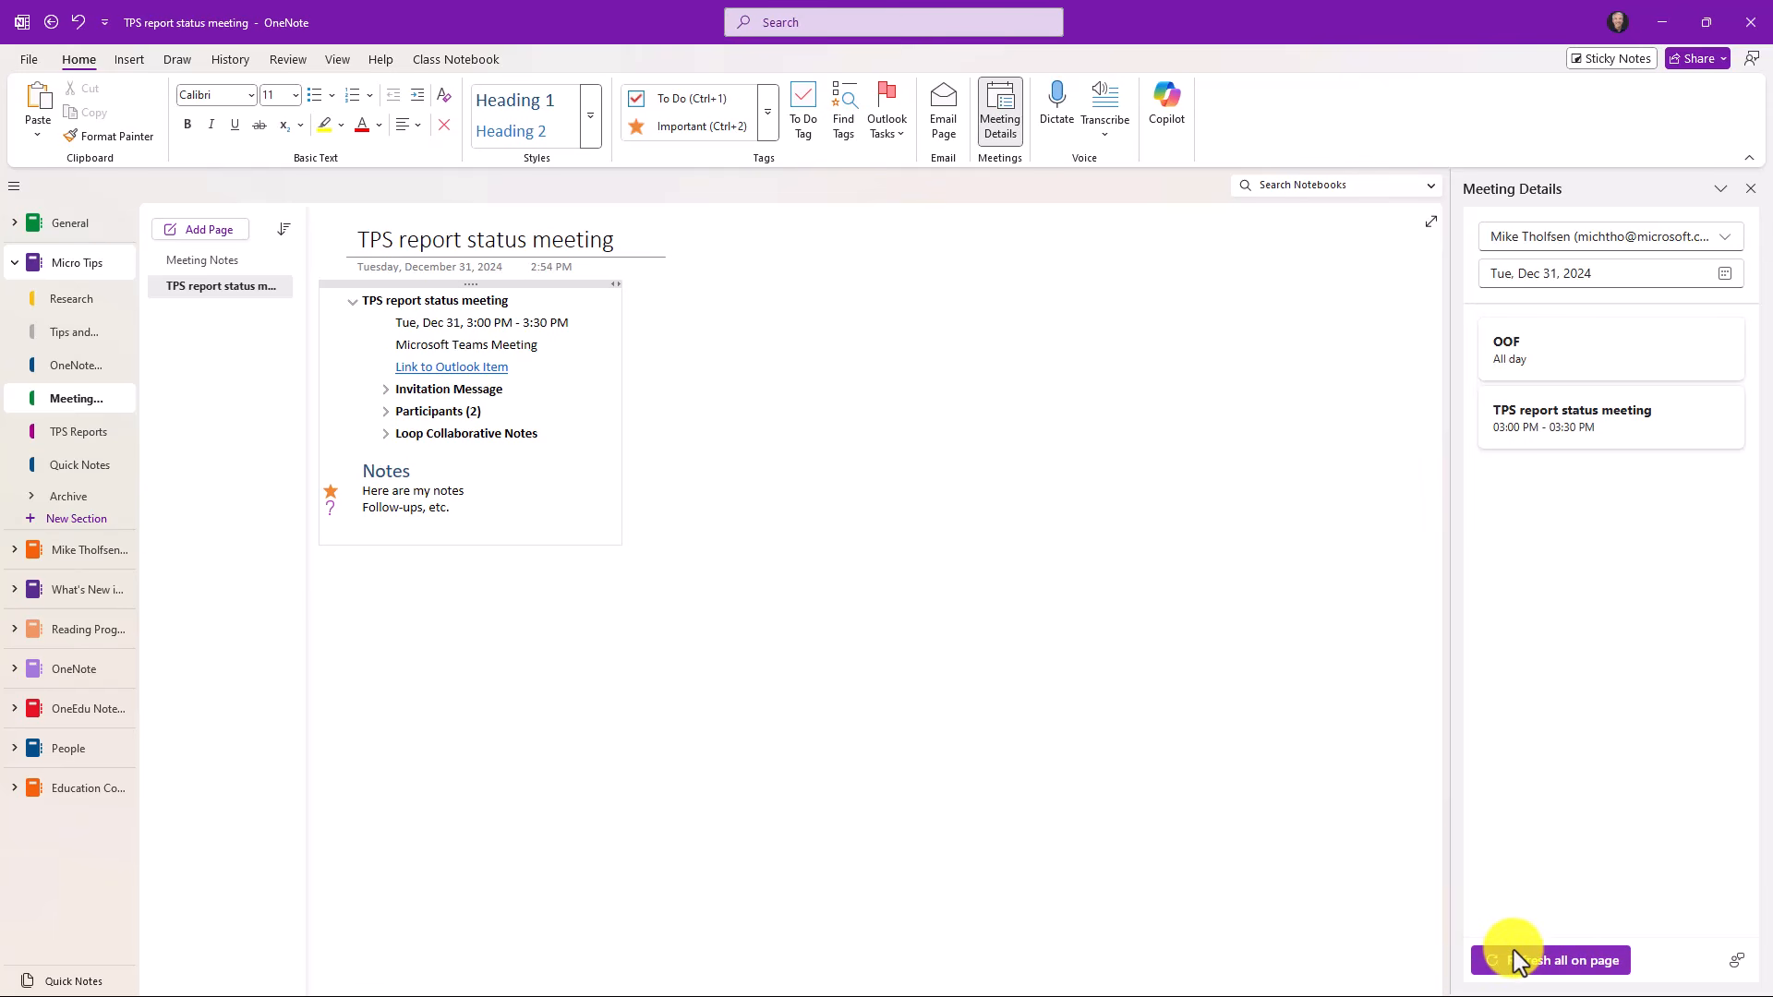
# Step: Switch to OneNote and update all meeting details on the TPS report status meeting page
pyautogui.click(1599, 941)
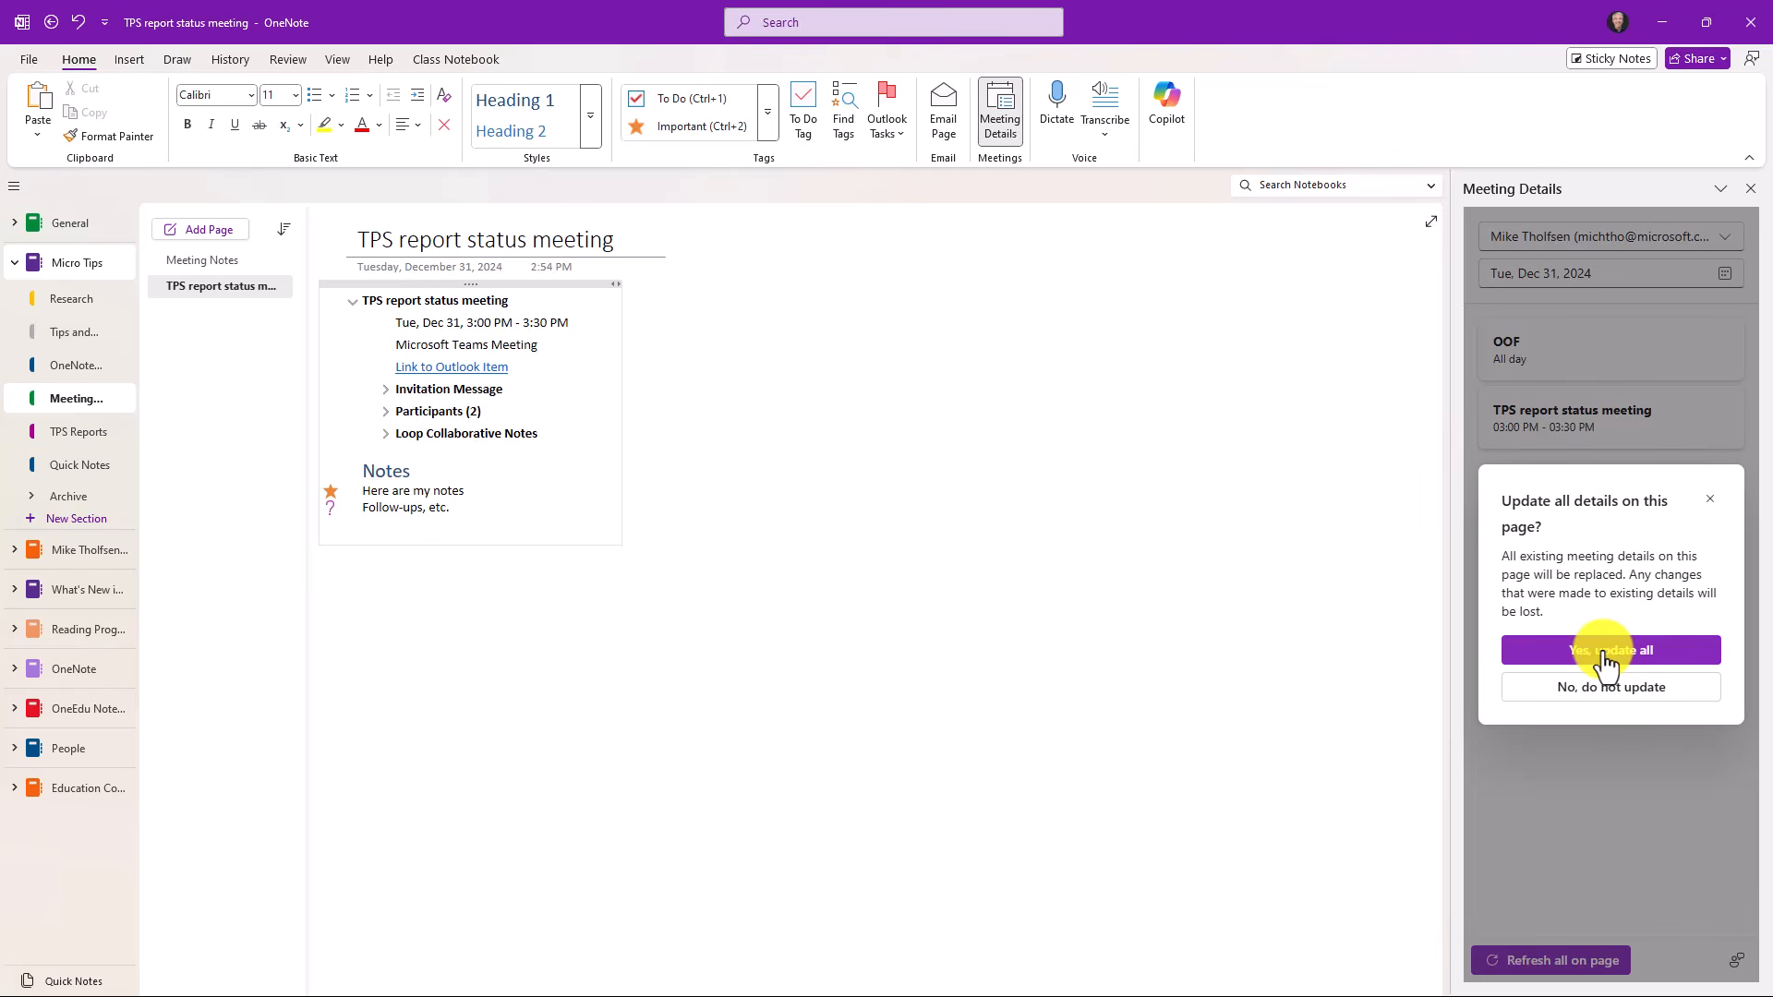
pyautogui.click(1606, 650)
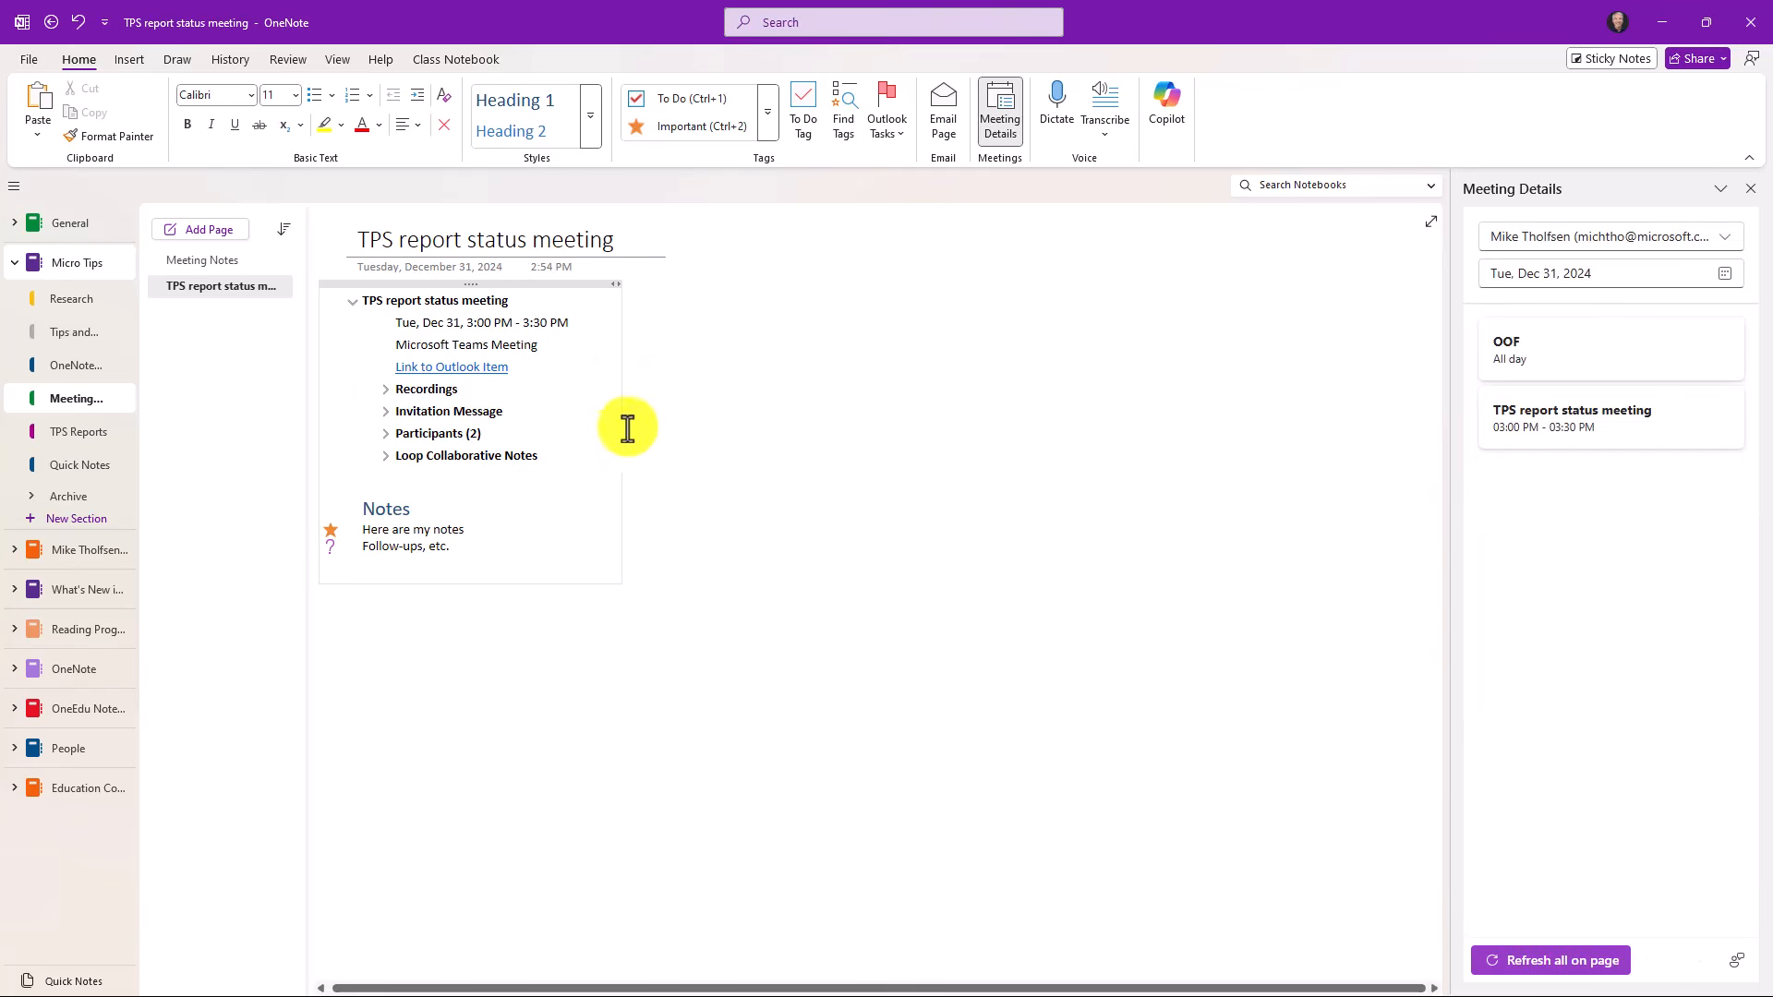
# Step: View the linked meeting recording's transcript in the browser, and briefly play the recording embedded under Recordings on the OneNote page
pyautogui.click(383, 391)
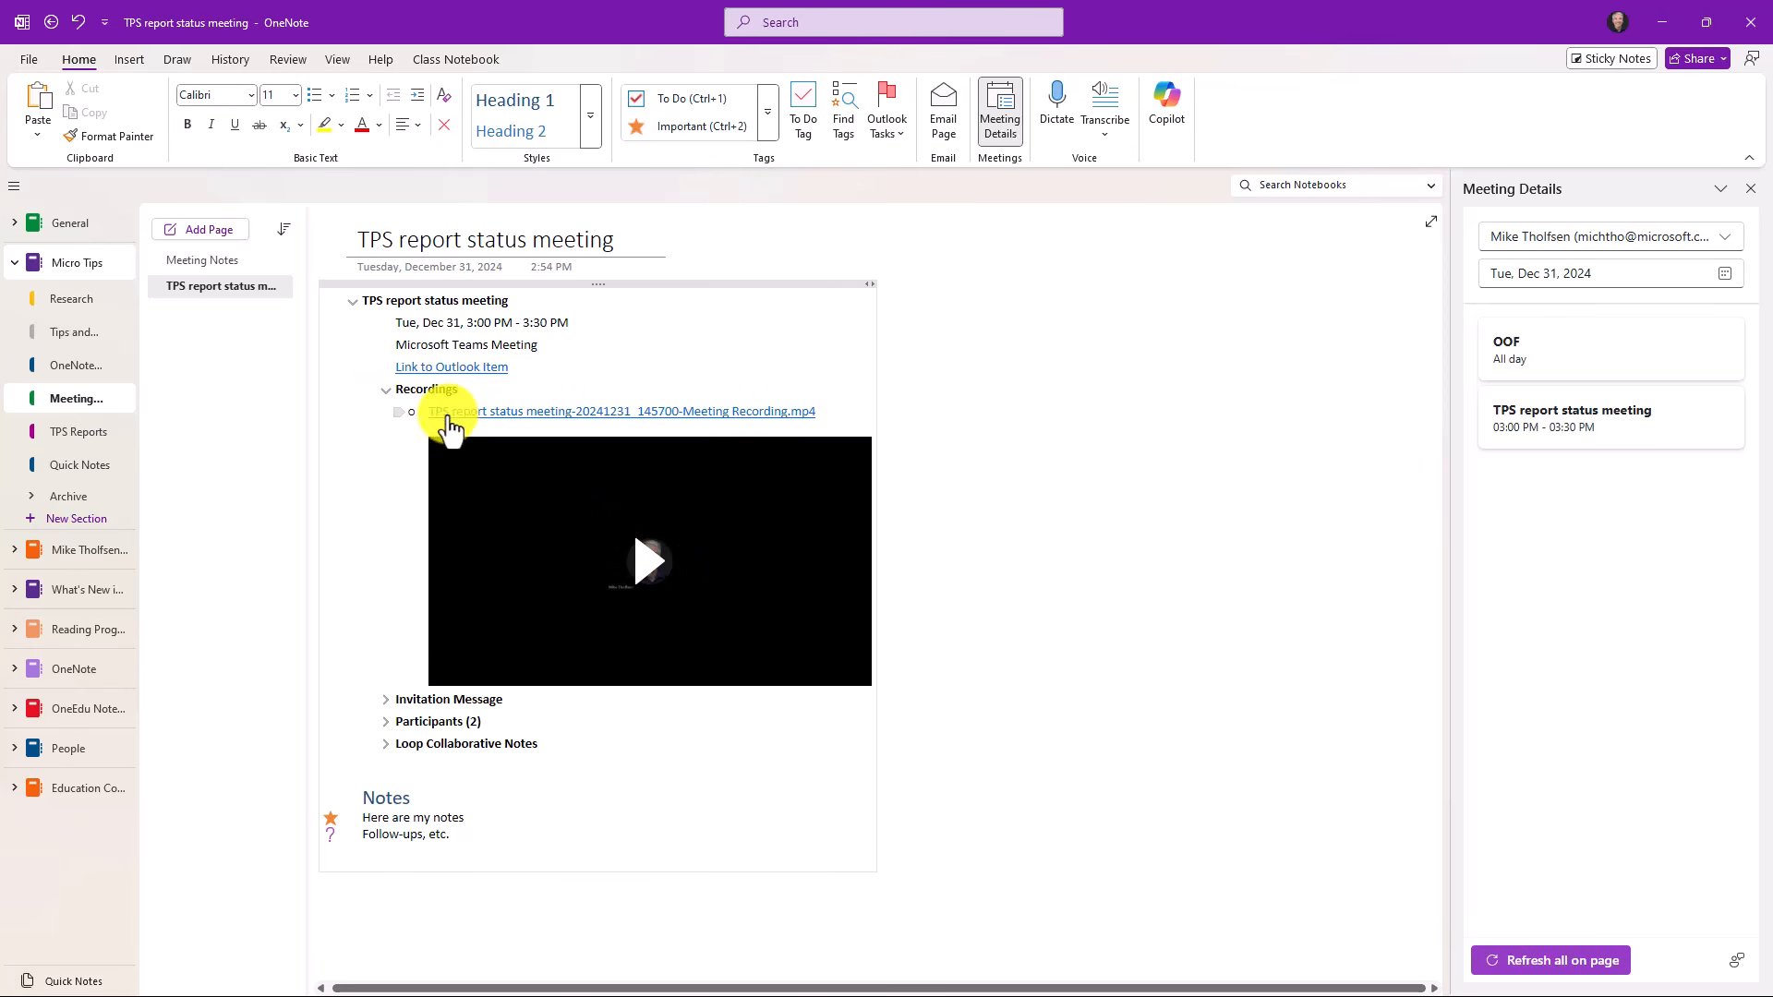
pyautogui.click(548, 416)
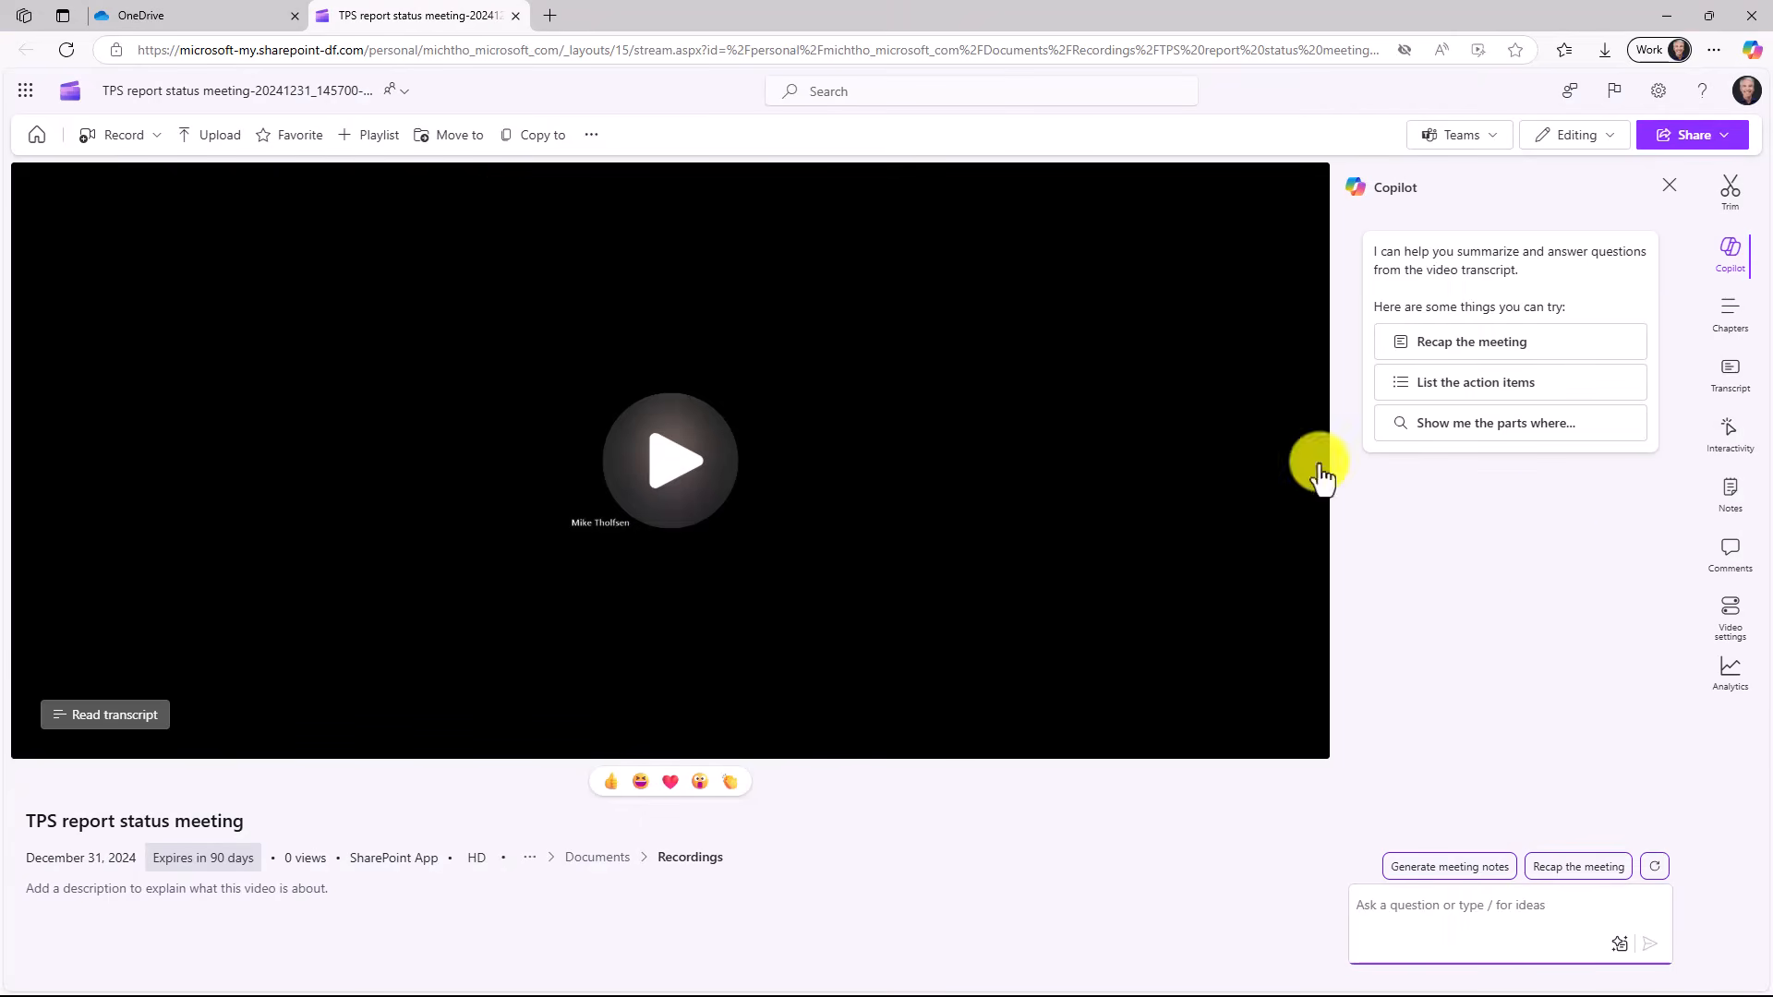
pyautogui.click(1733, 388)
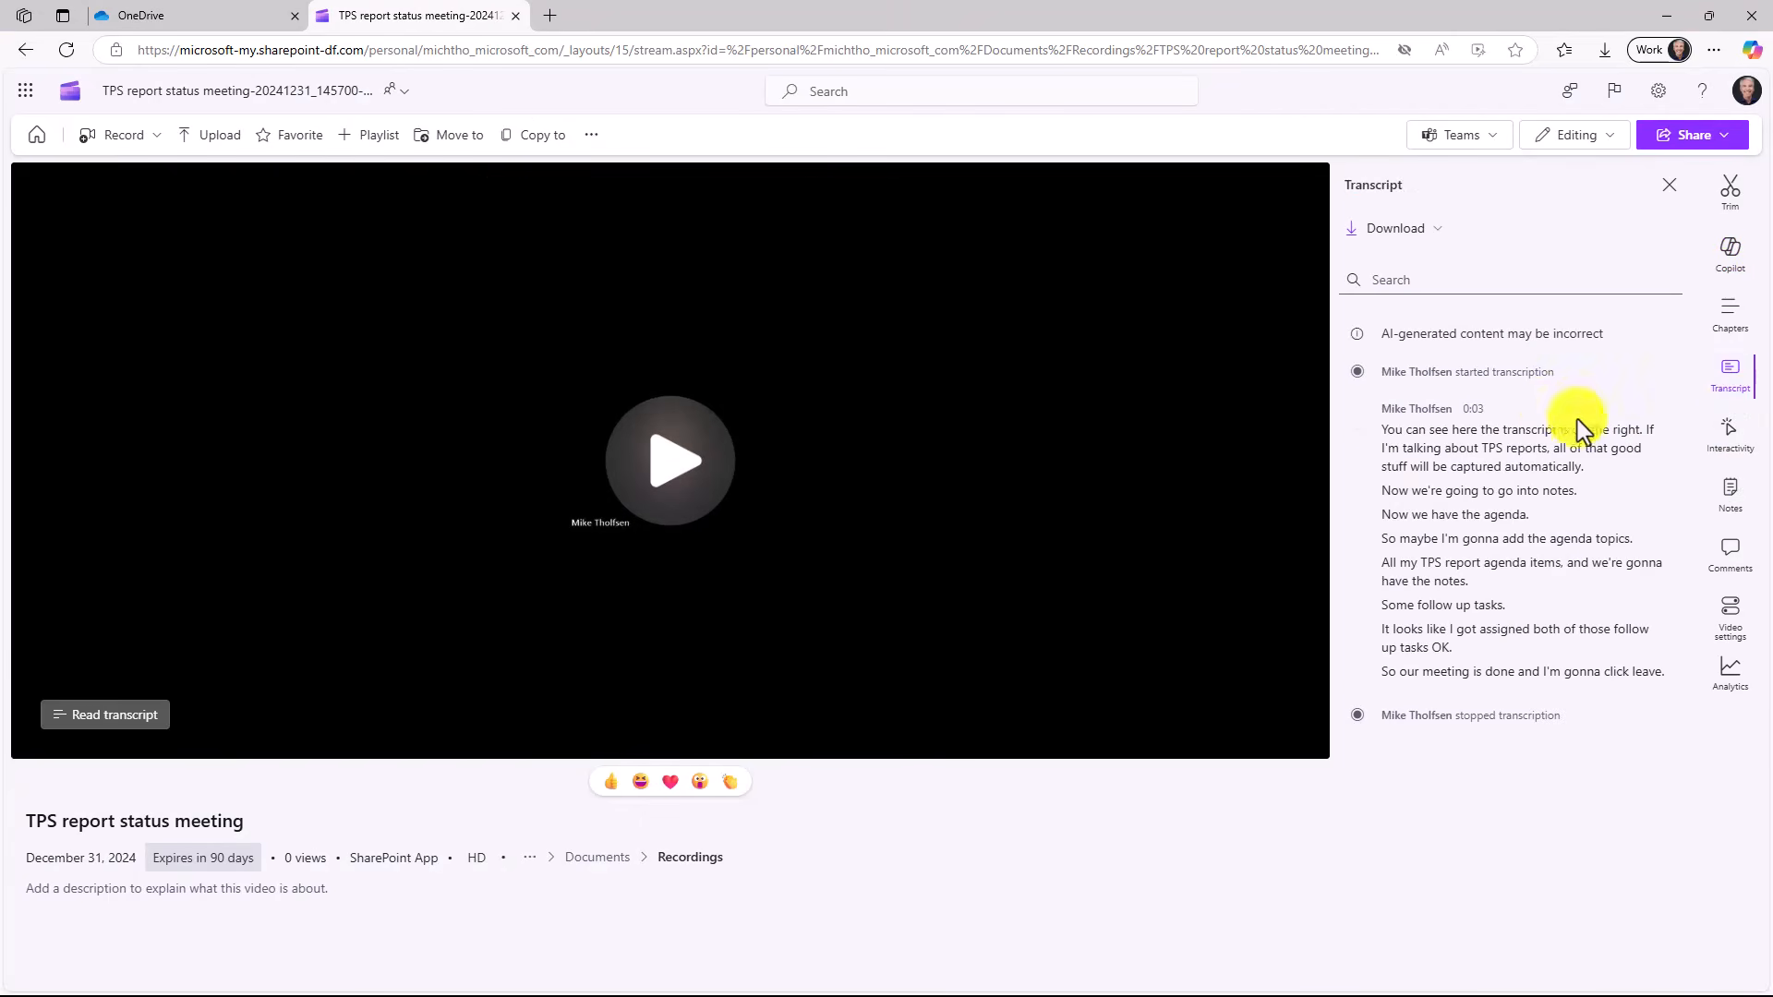
pyautogui.click(1662, 19)
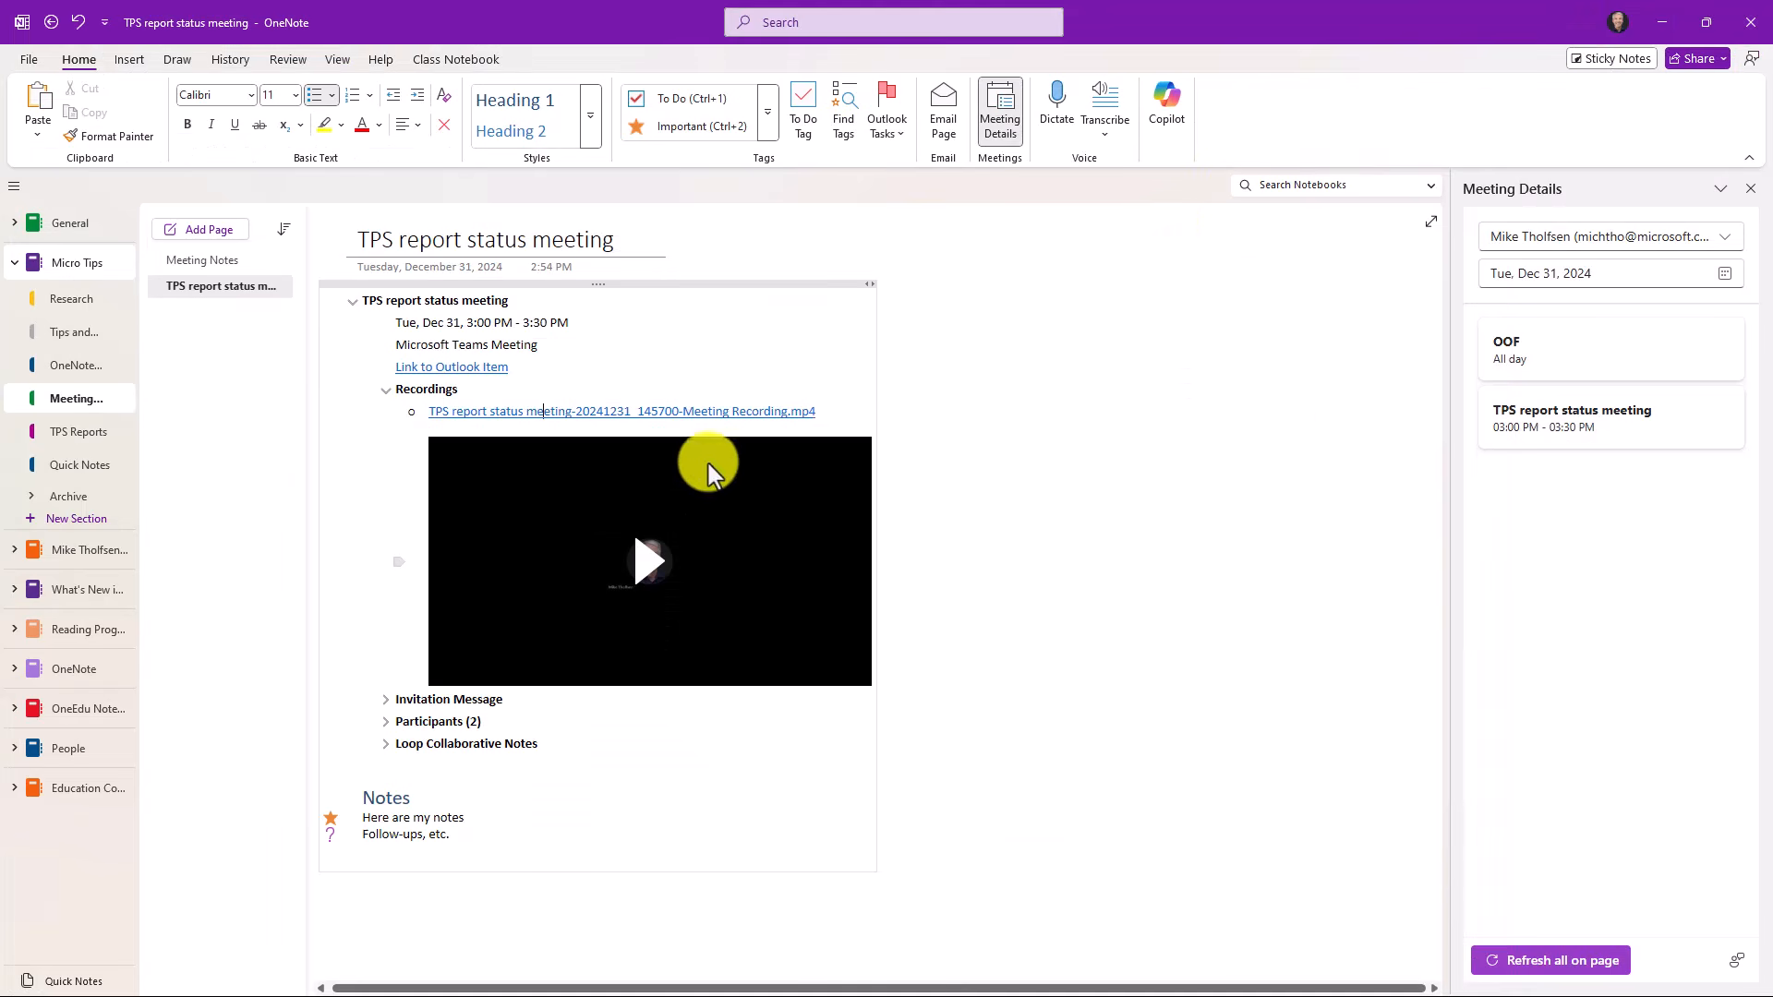
pyautogui.click(645, 566)
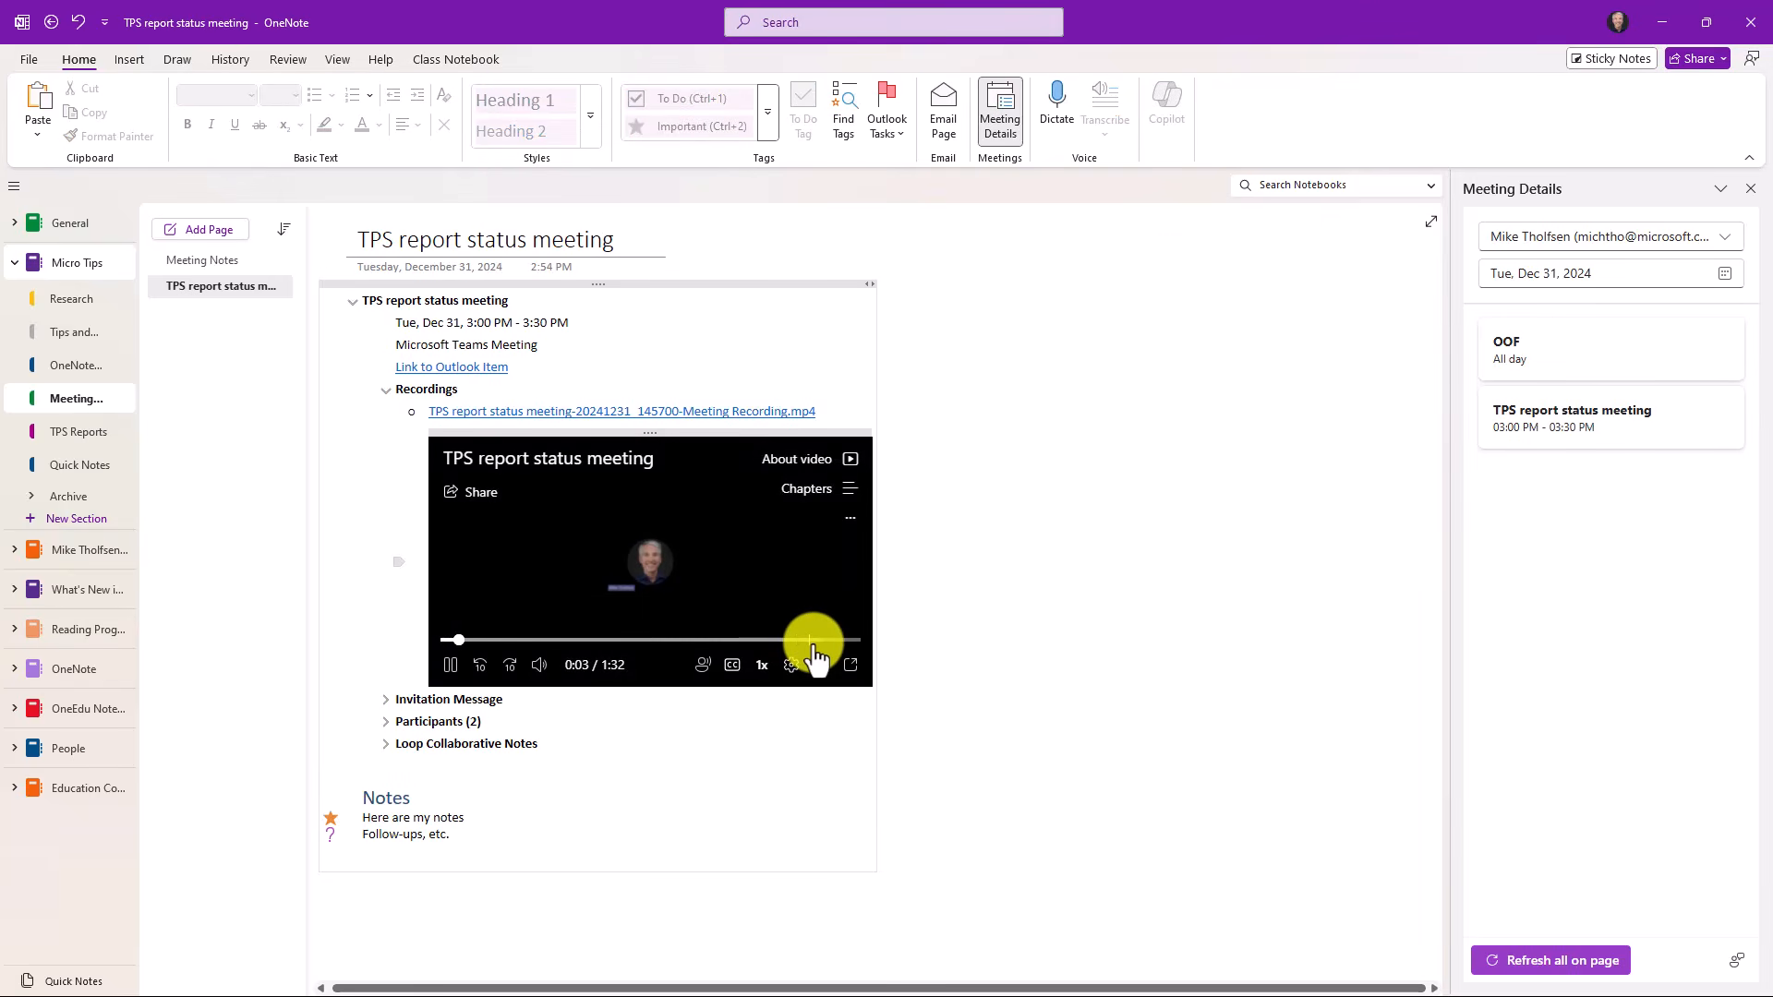
pyautogui.click(451, 664)
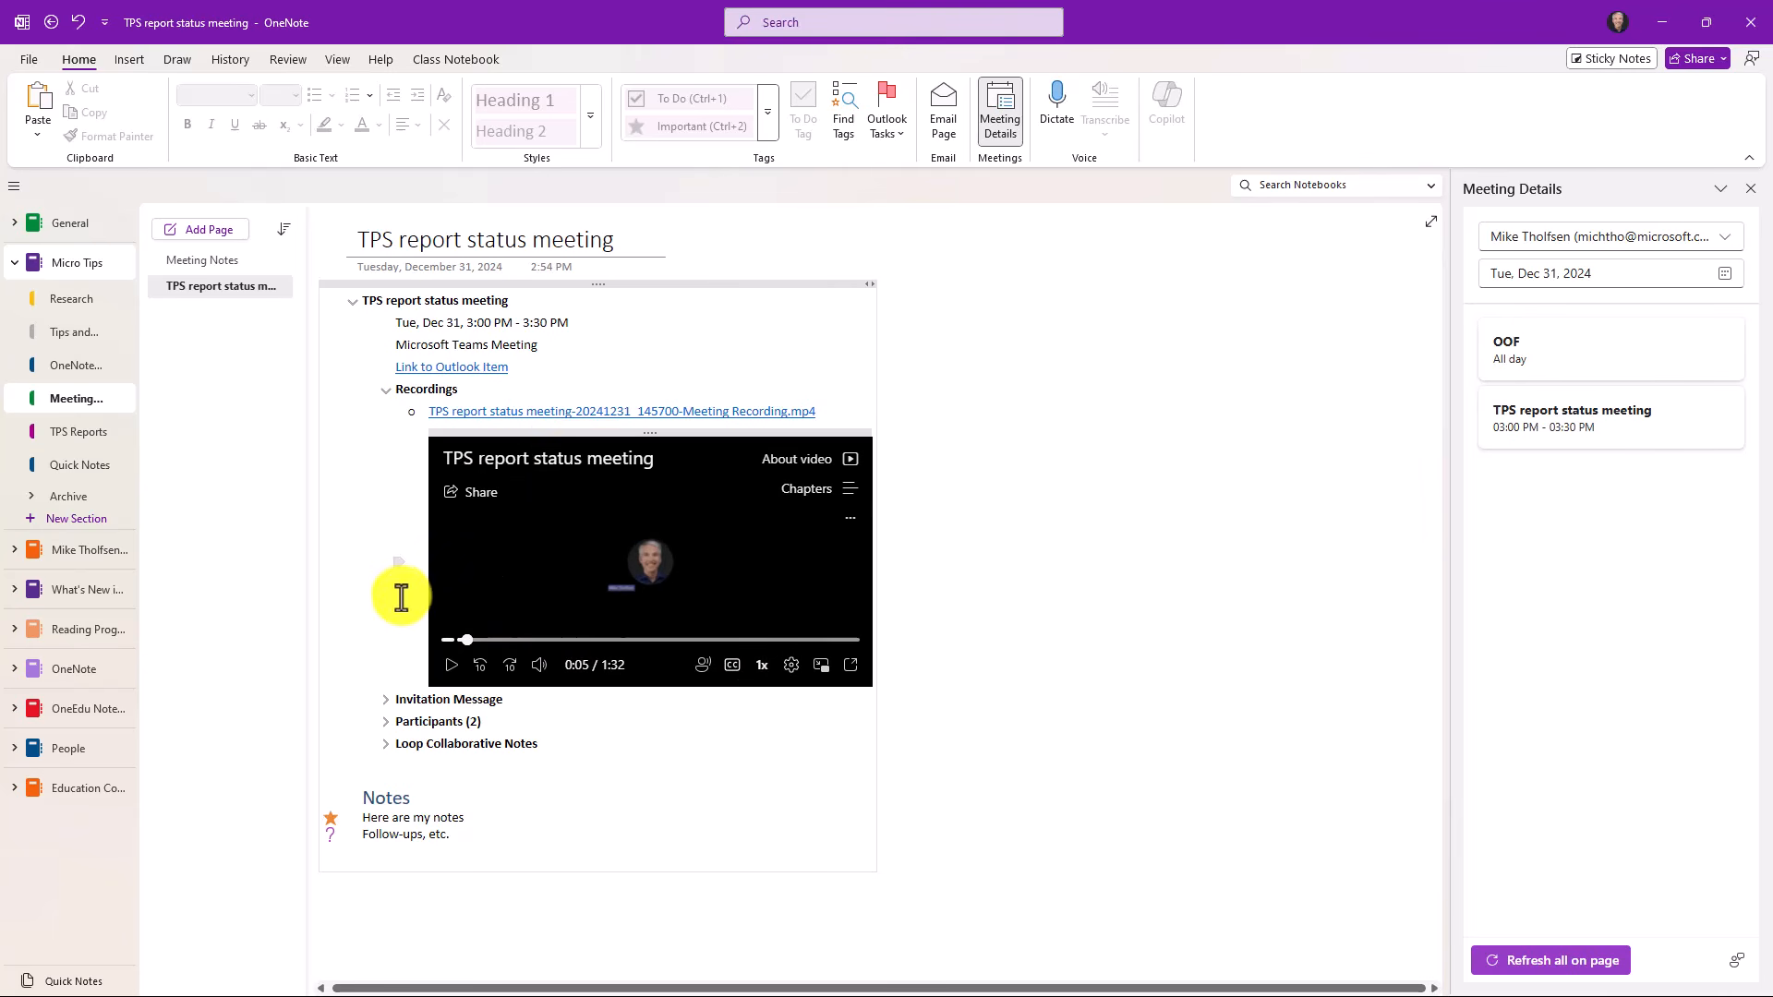
# Step: Expand Loop Collaborative Notes and review the synced agenda, meeting notes and follow-up tasks
pyautogui.scroll(-2, 407, 618)
pyautogui.scroll(-1, 409, 628)
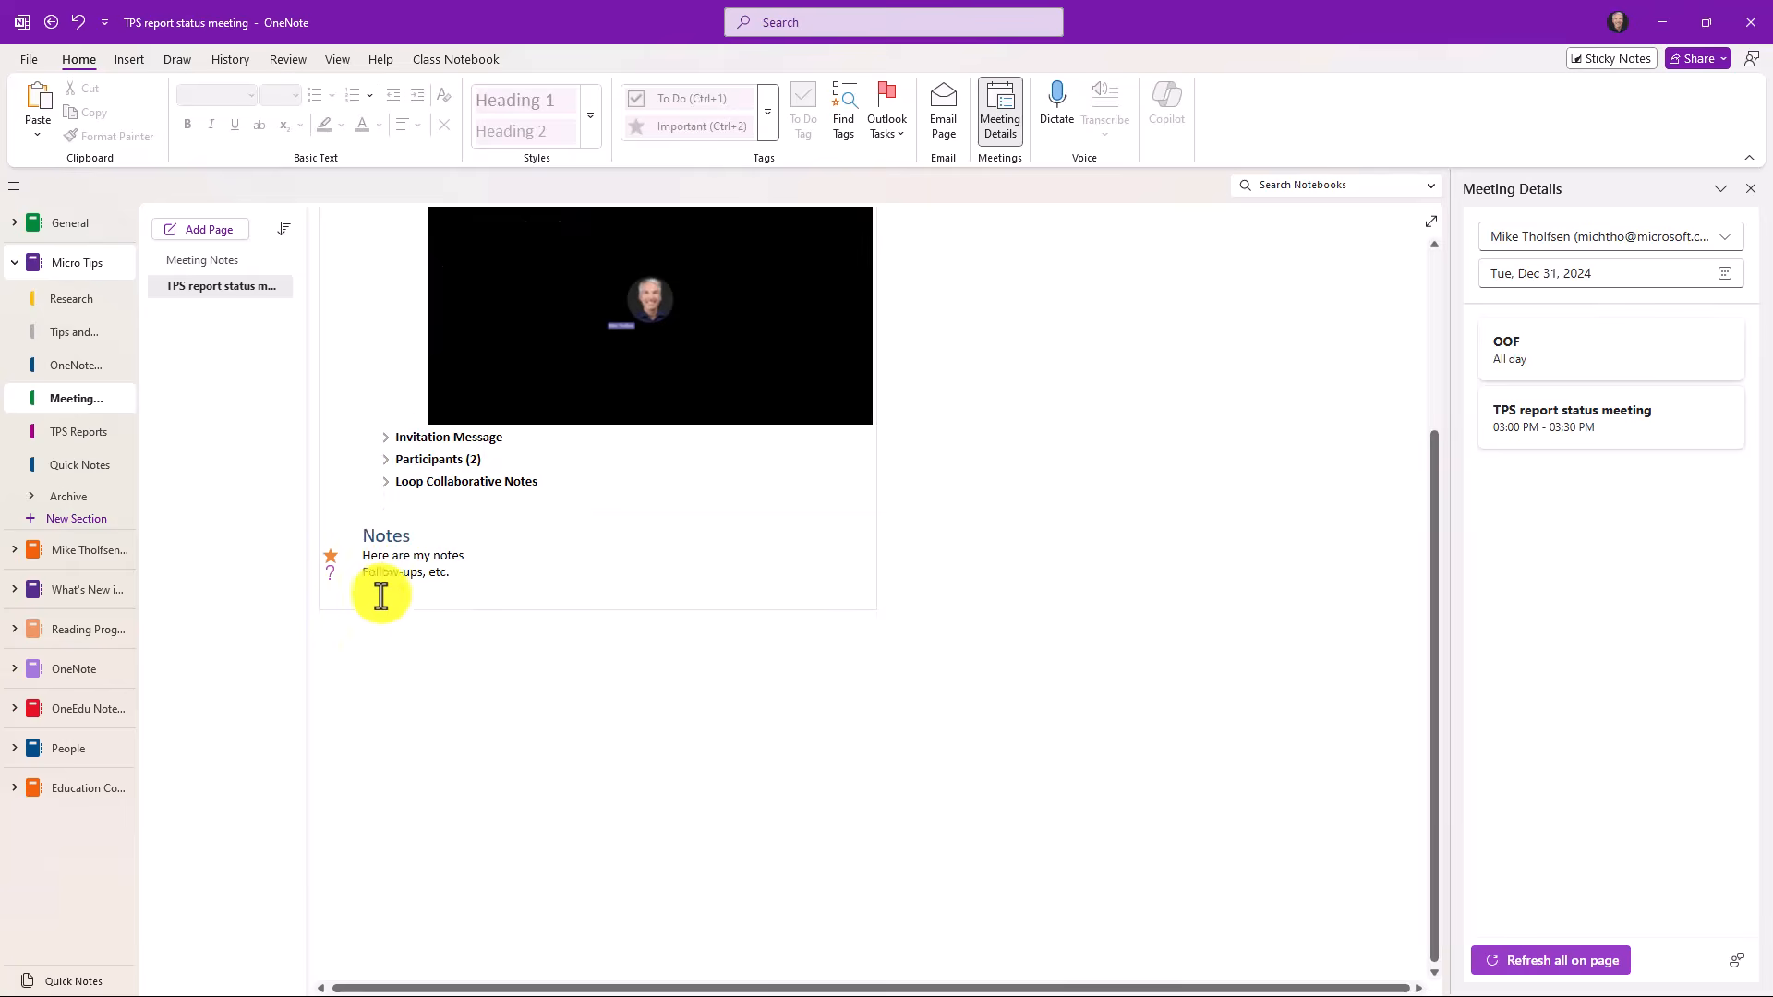
pyautogui.click(384, 481)
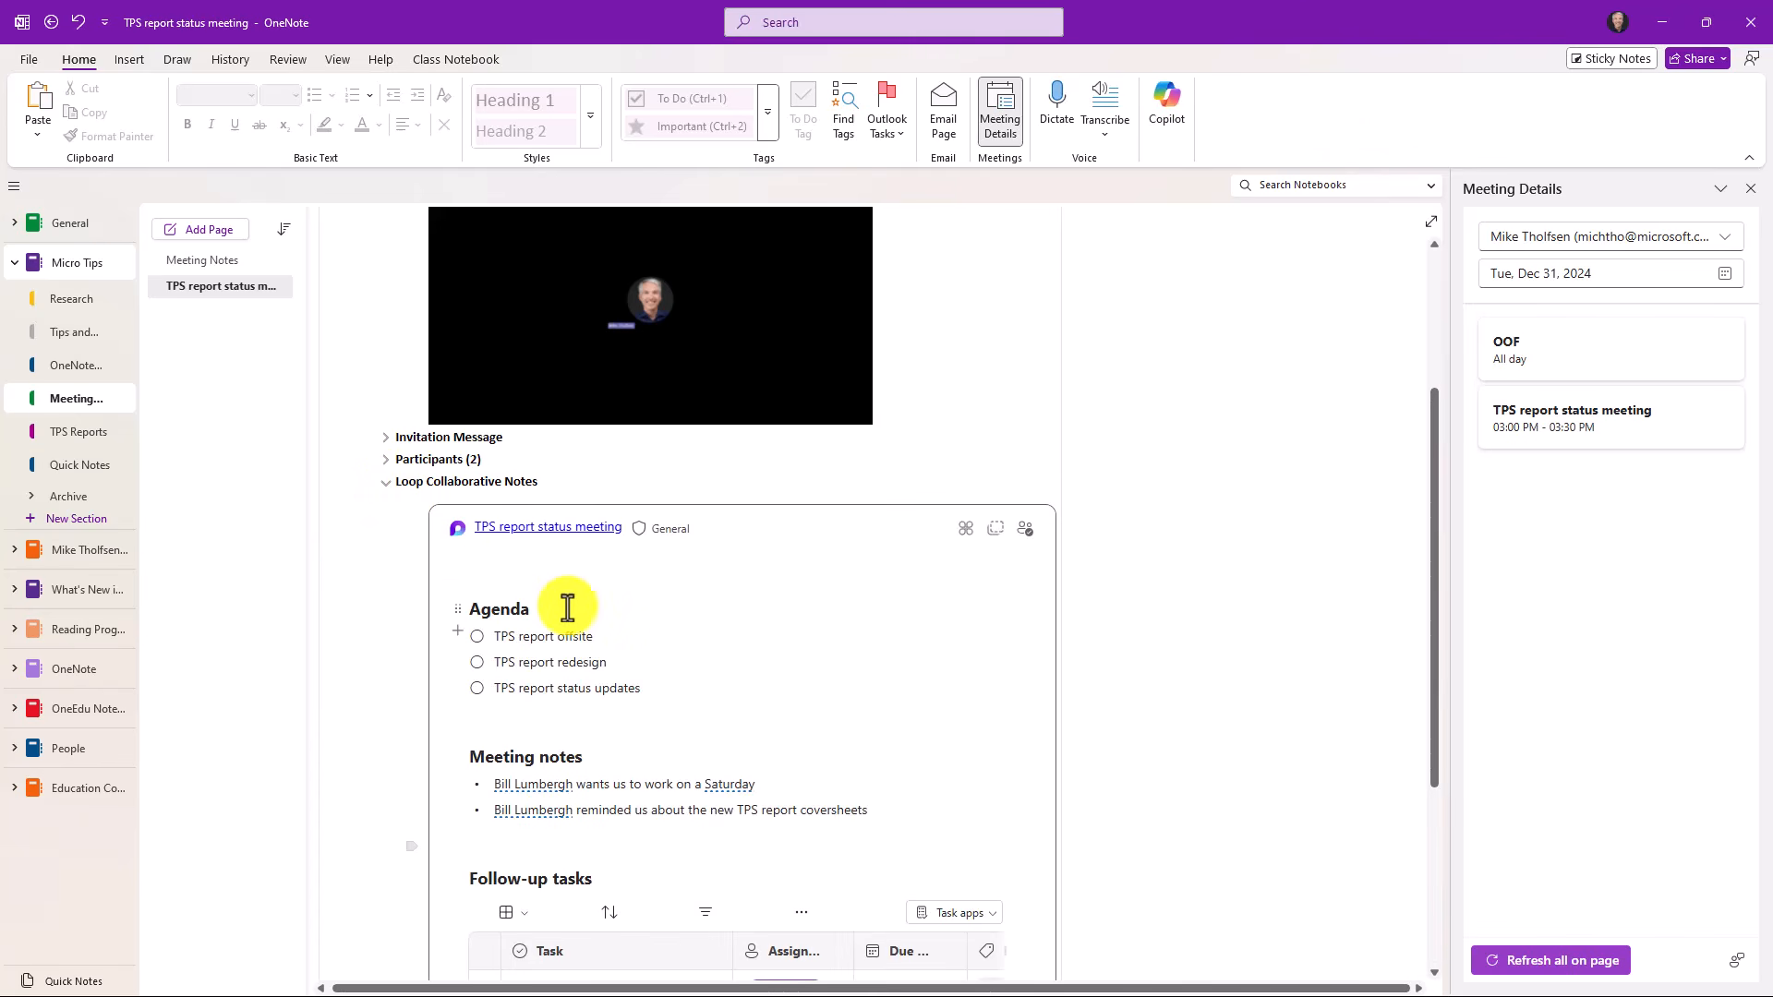
pyautogui.scroll(-2, 1434, 683)
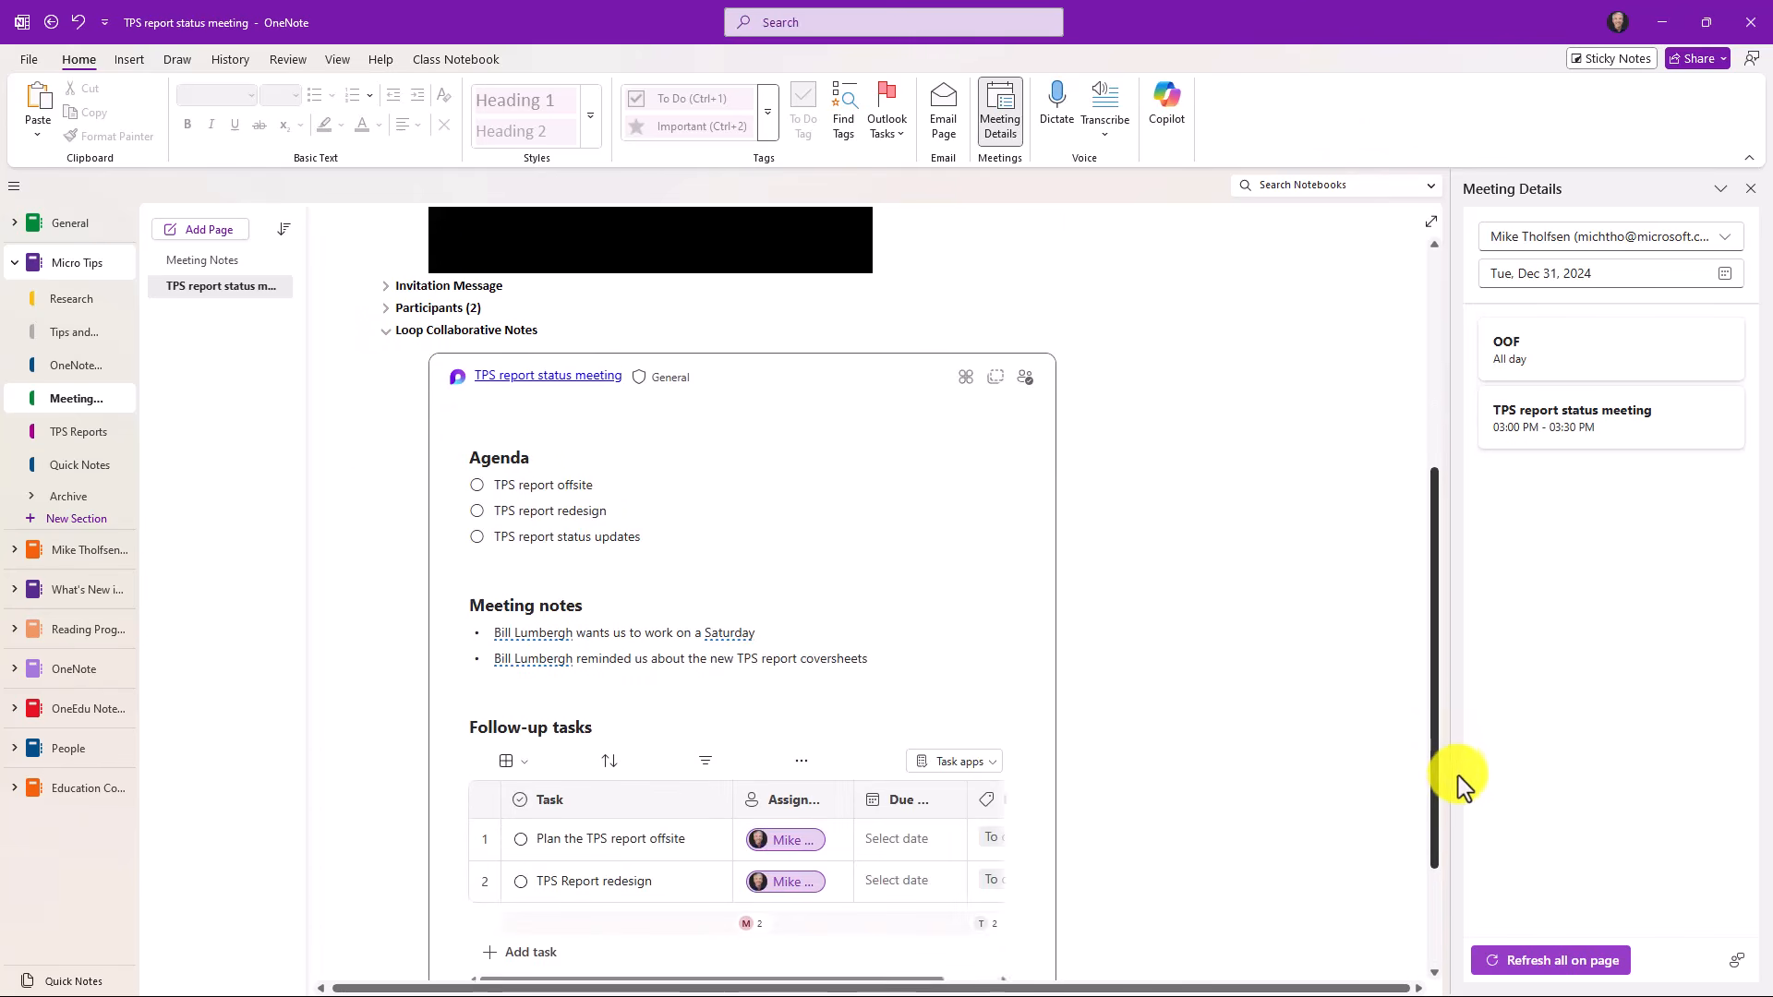
pyautogui.moveTo(1408, 752); pyautogui.dragTo(1405, 767)
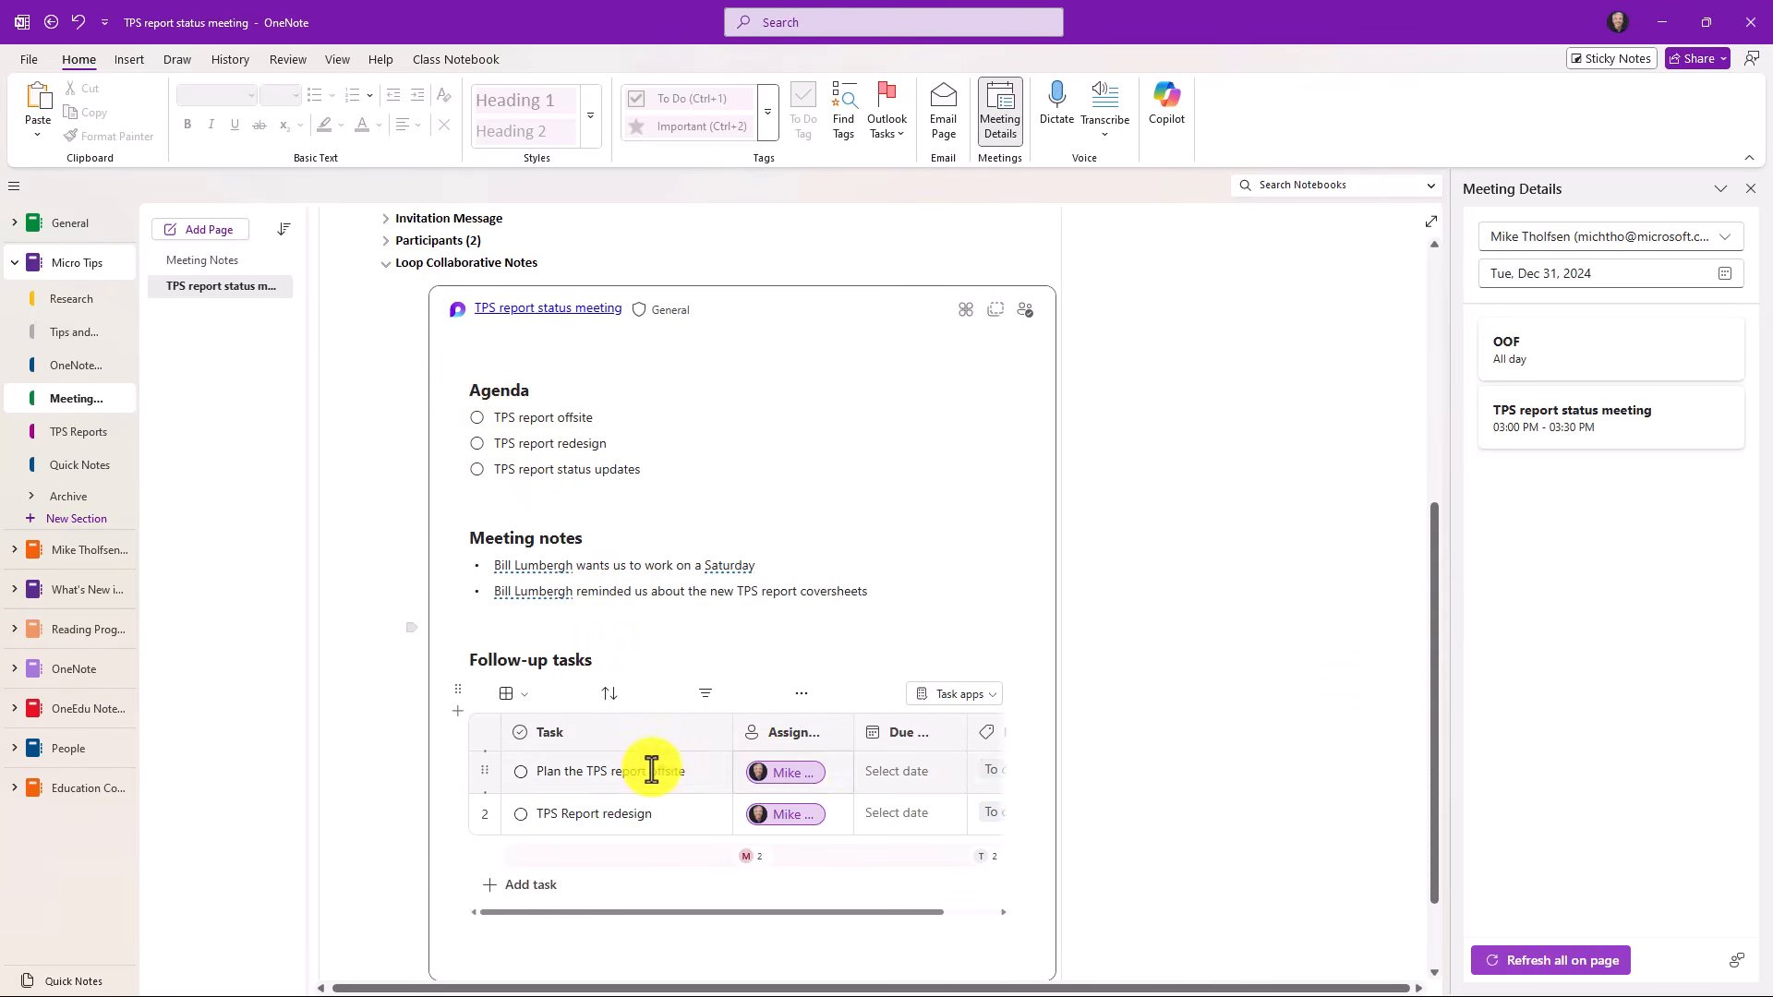
pyautogui.scroll(5, 1154, 526)
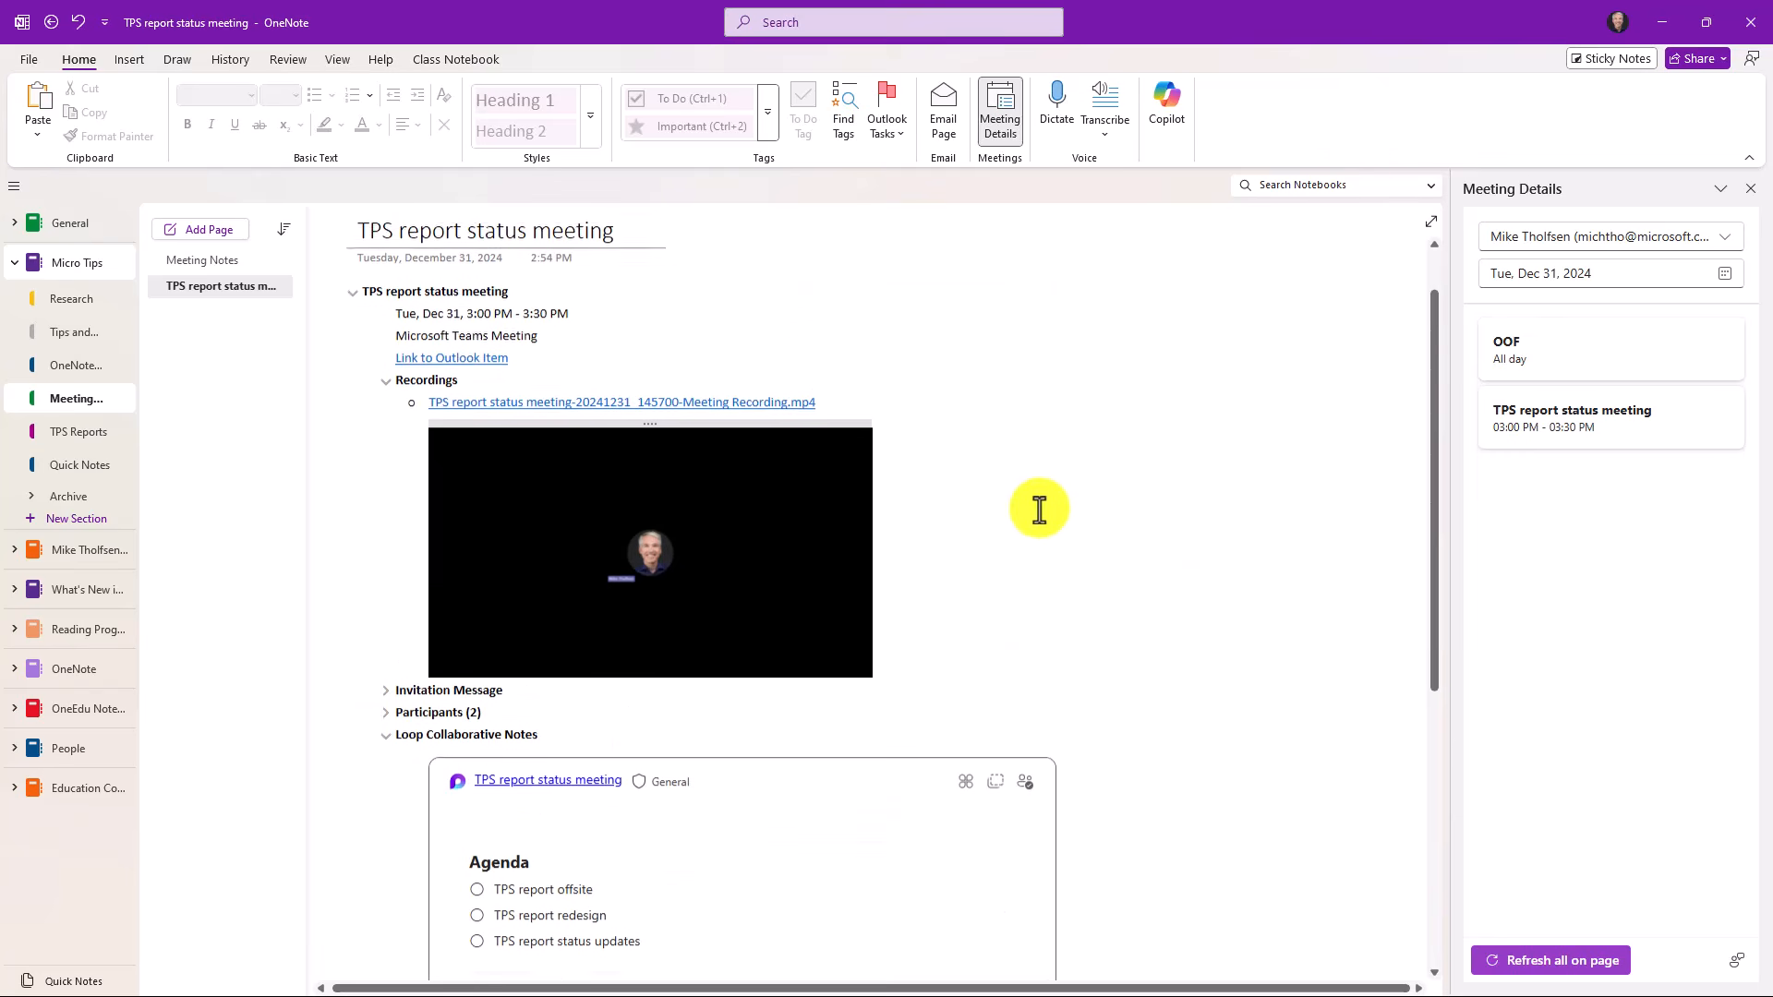
# Step: Collapse the Loop Collaborative Notes and Recordings sections, and select the two lines under the Notes heading
pyautogui.click(386, 744)
pyautogui.moveTo(360, 814); pyautogui.dragTo(459, 835)
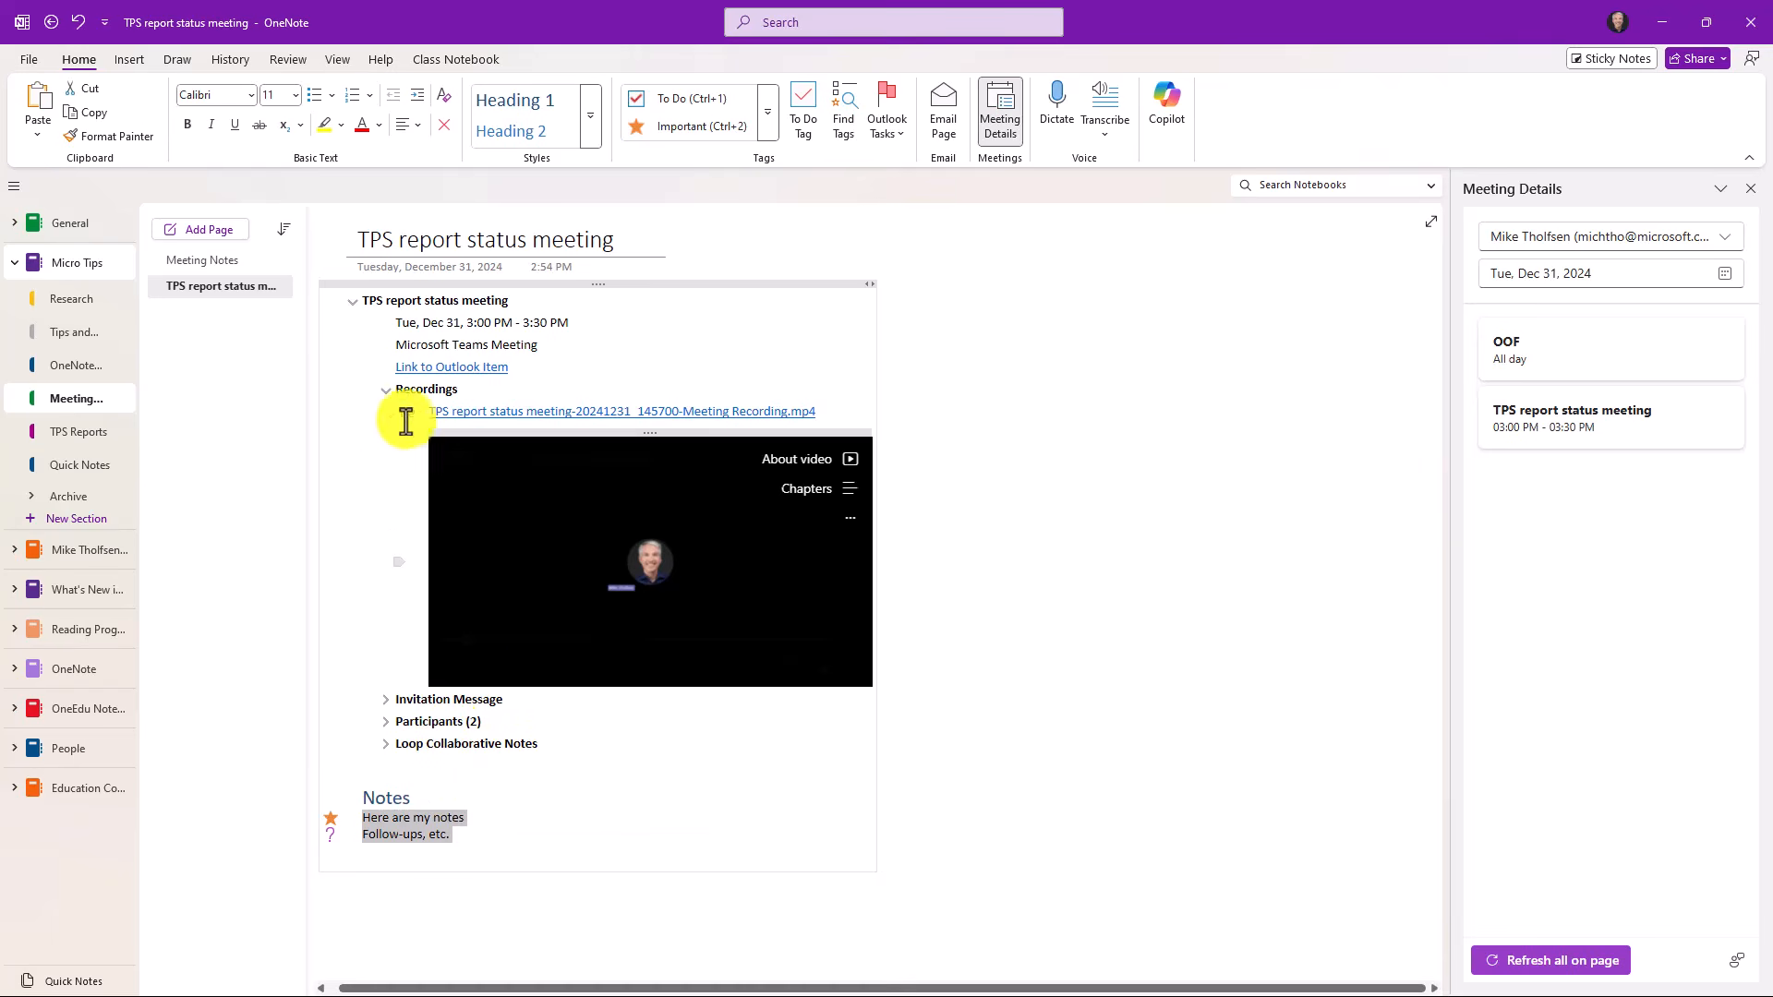
pyautogui.click(385, 391)
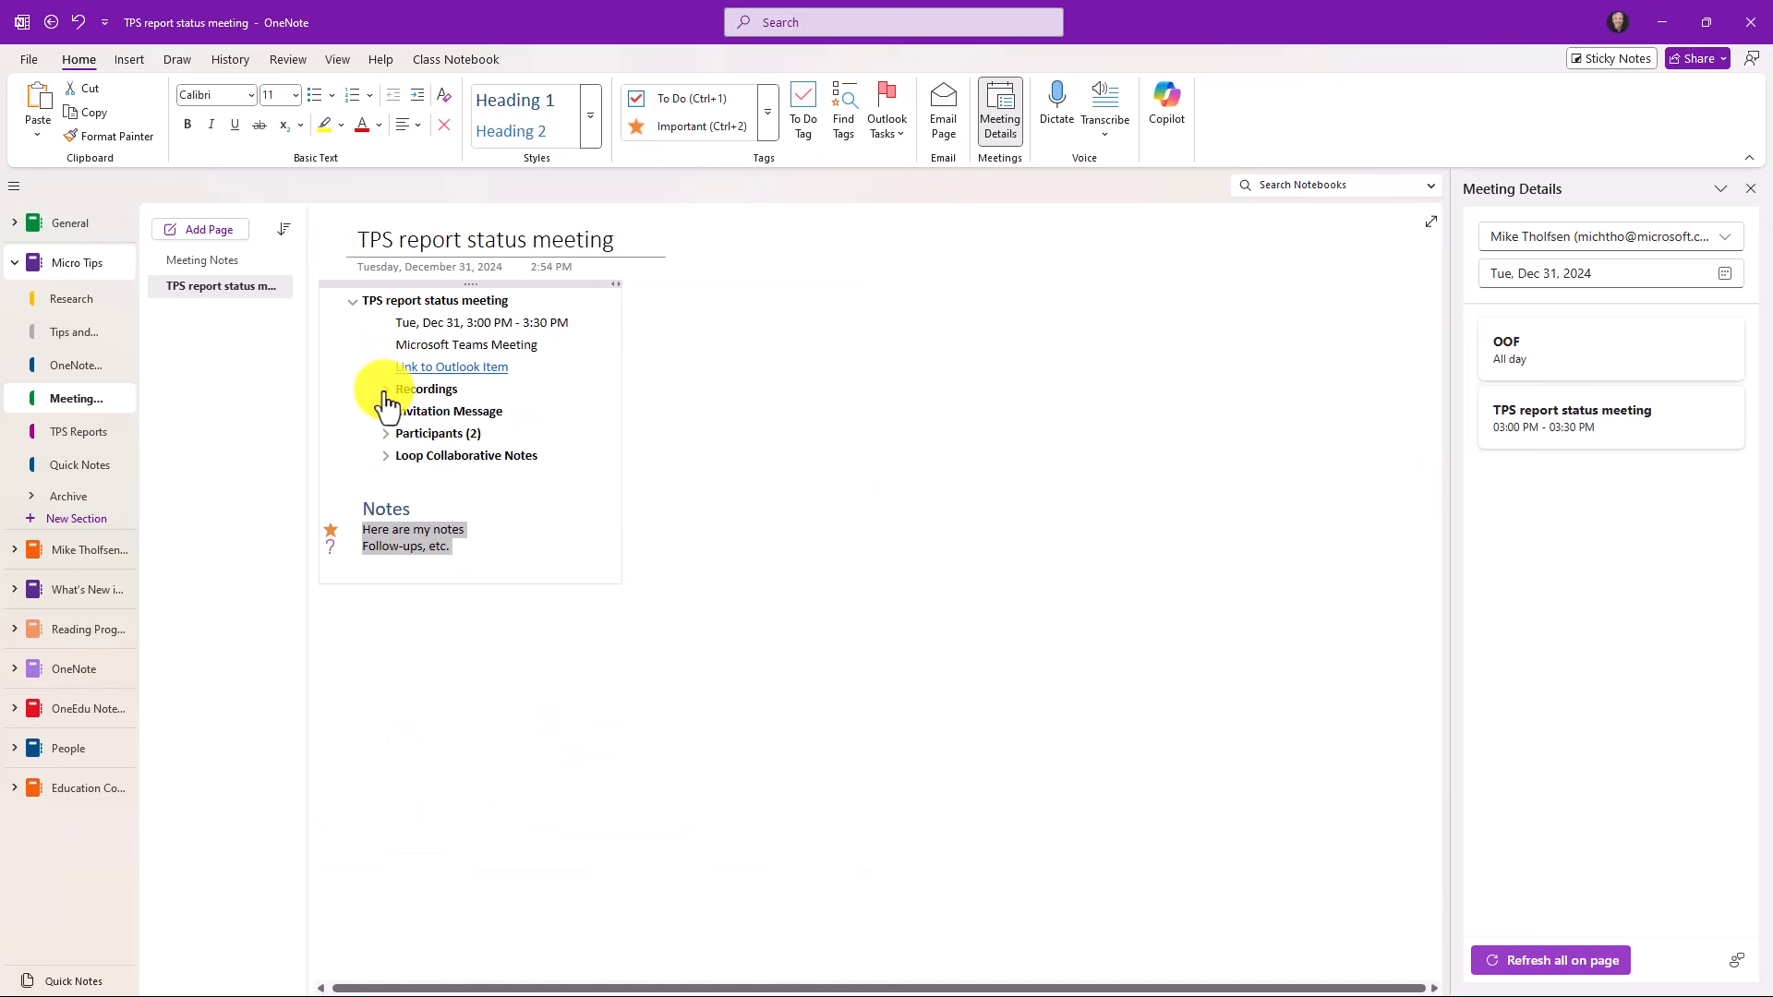